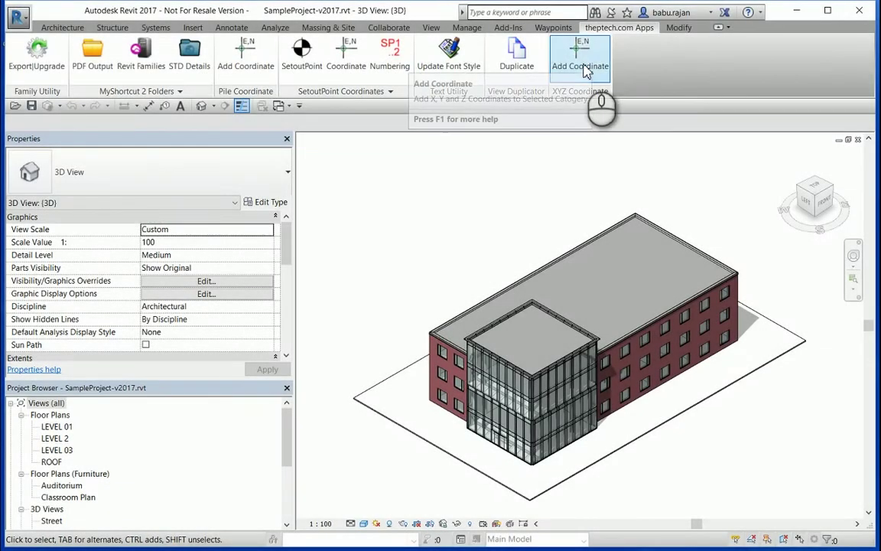
# - Launch the XYZ Coordinate tool, widen it, browse its category list, then close it unused
pyautogui.click(586, 70)
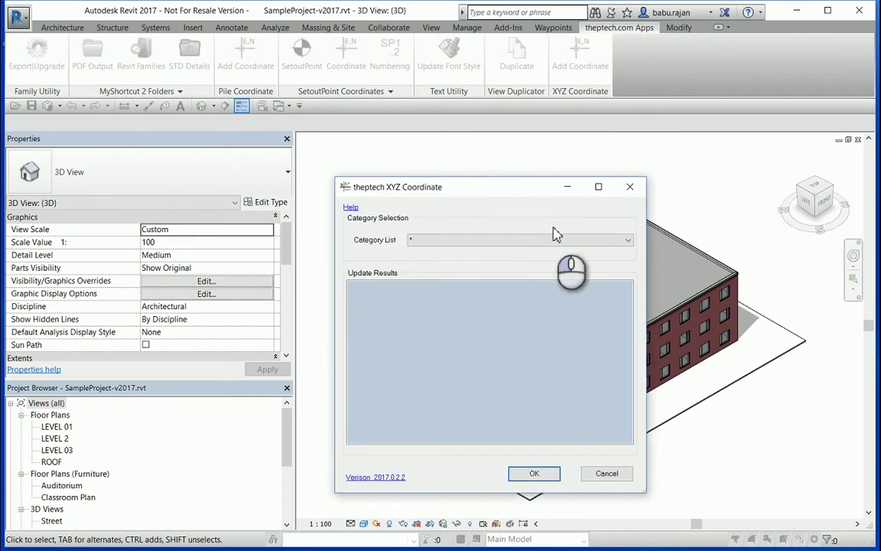
pyautogui.moveTo(649, 295); pyautogui.dragTo(779, 291)
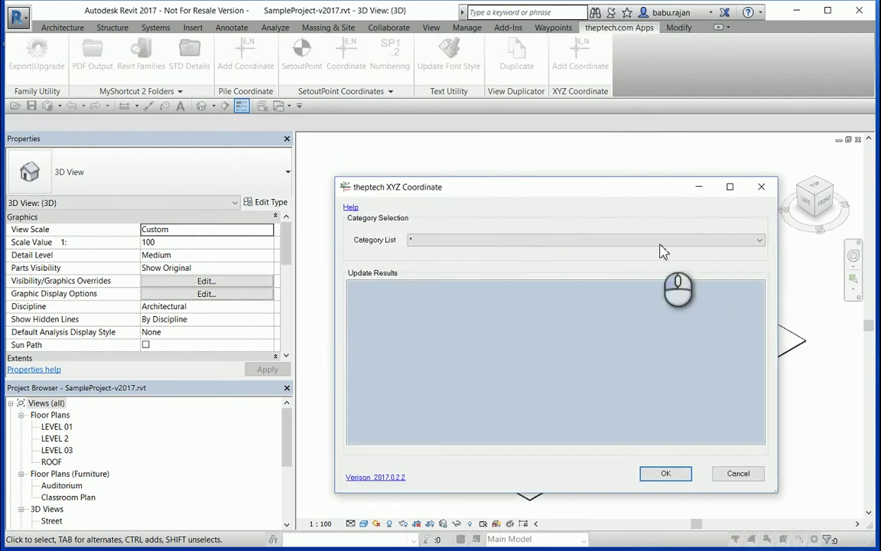
pyautogui.moveTo(585, 195); pyautogui.dragTo(553, 137)
pyautogui.click(564, 182)
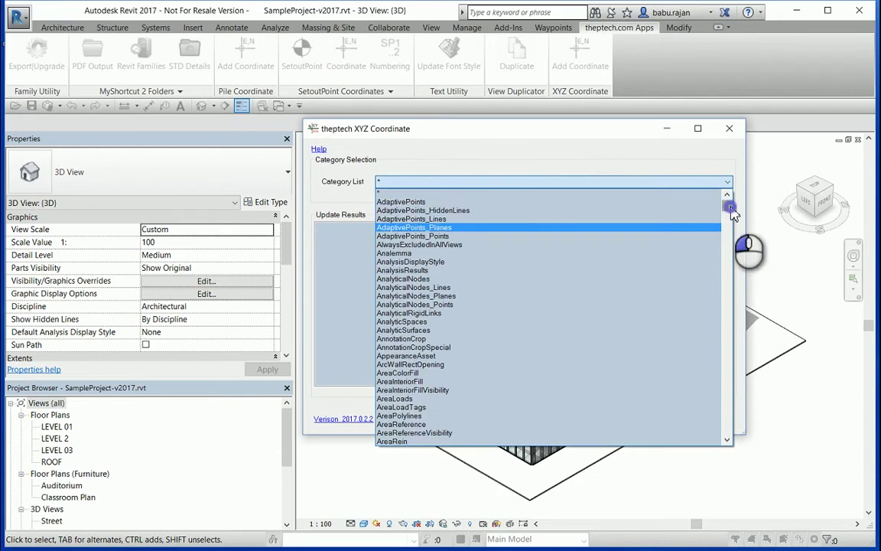
pyautogui.moveTo(732, 214); pyautogui.dragTo(650, 234)
pyautogui.scroll(-8, 493, 284)
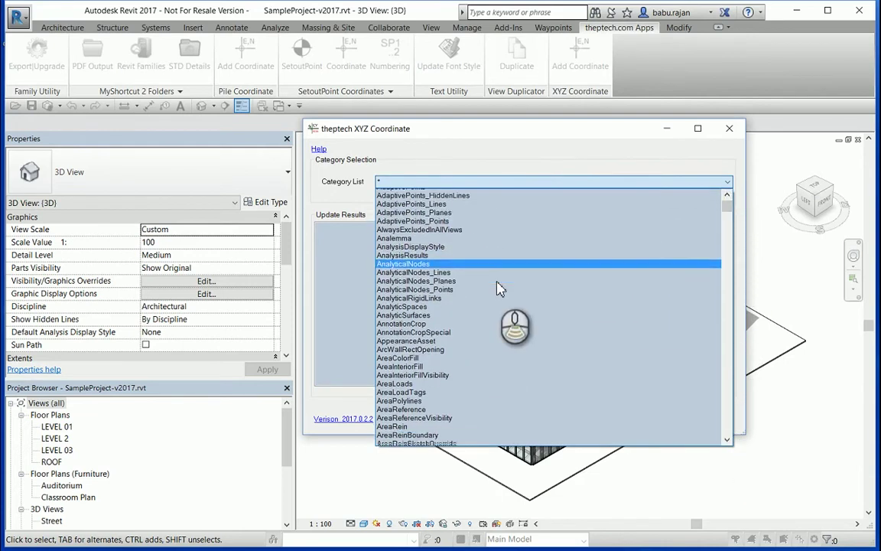
pyautogui.click(733, 132)
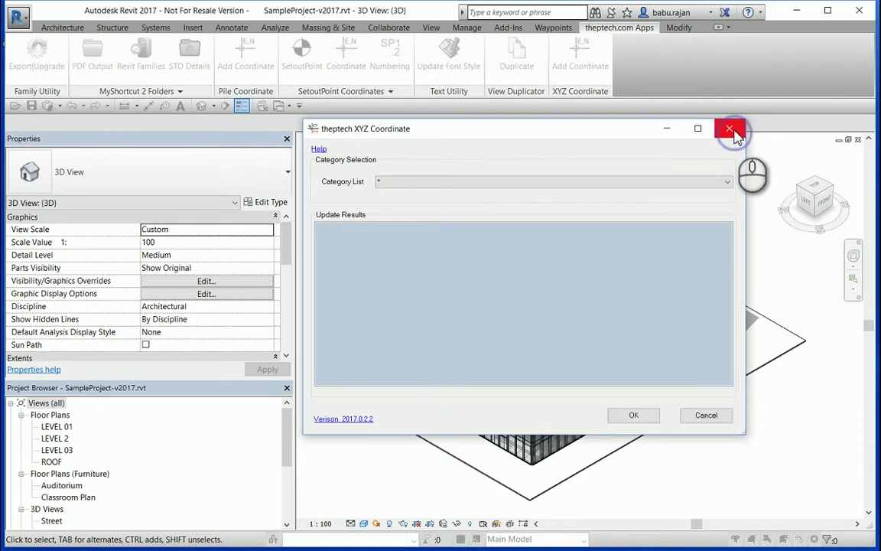
pyautogui.click(731, 130)
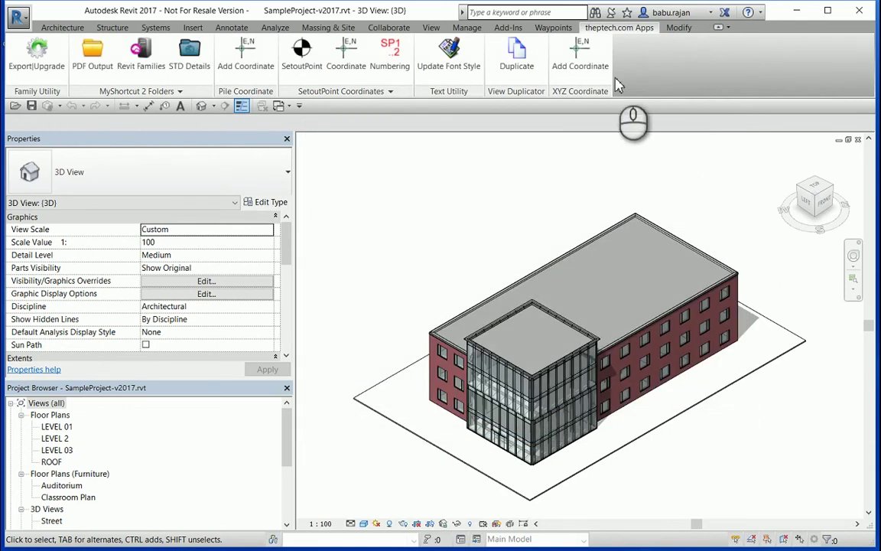
# - Review the Occupant Load parameter's settings in Project Parameters, then close the list
pyautogui.click(466, 27)
pyautogui.click(111, 48)
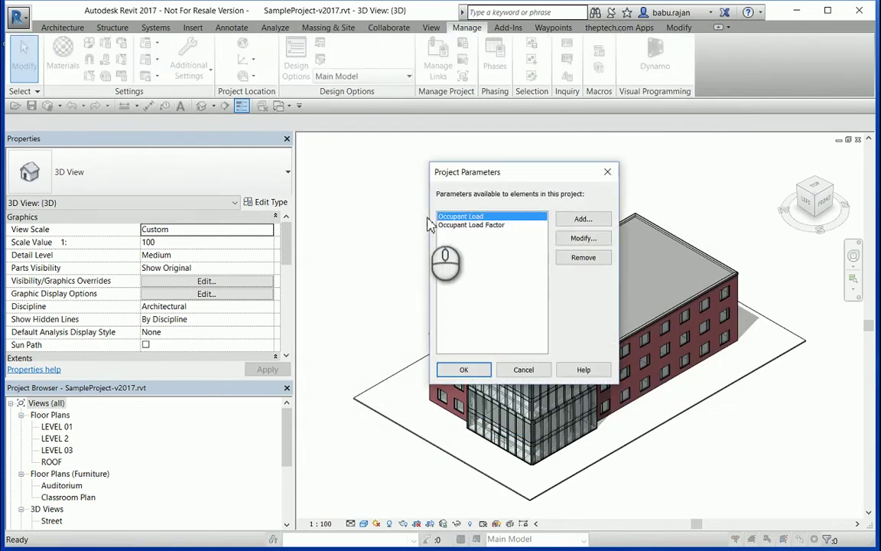
pyautogui.click(587, 239)
pyautogui.moveTo(732, 260); pyautogui.dragTo(743, 481)
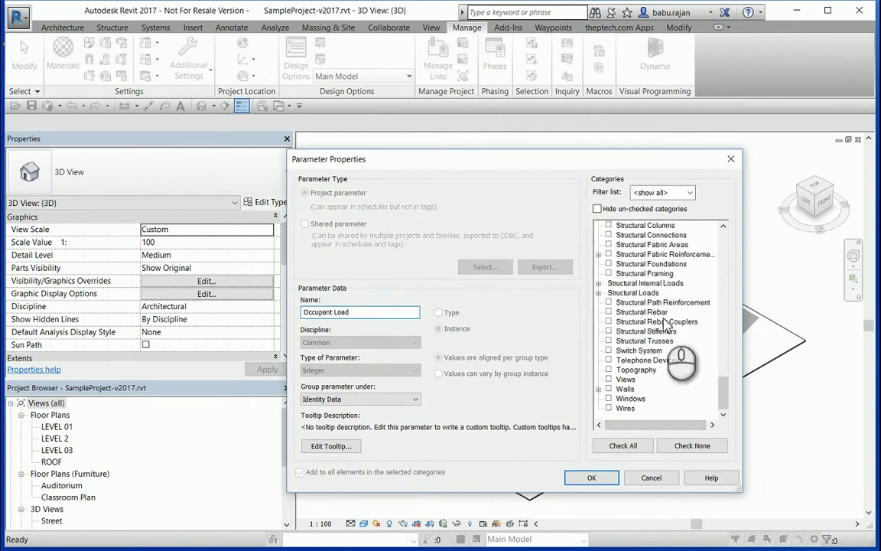
pyautogui.scroll(3, 626, 364)
pyautogui.click(730, 159)
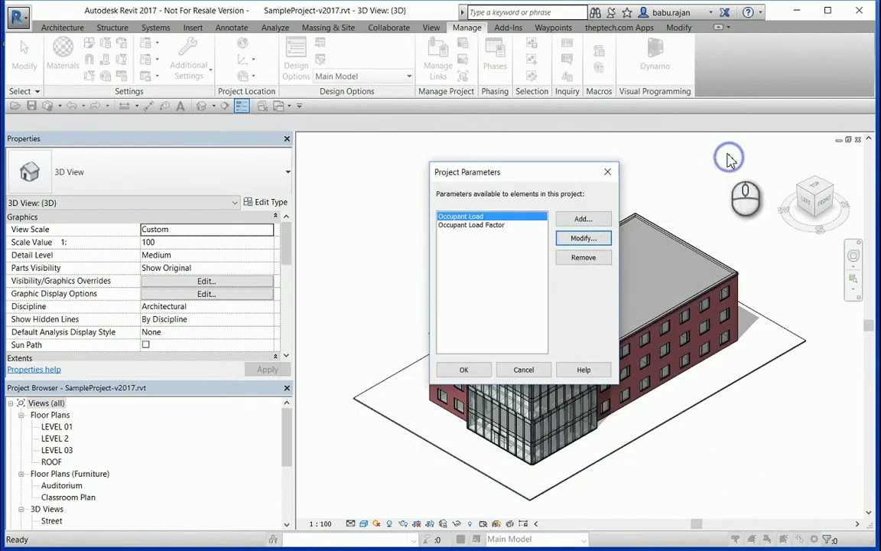
pyautogui.click(606, 174)
# - Relaunch the XYZ Coordinate tool and choose AnalyticalNodes, selecting the 72 - AnalyticalNodes result
pyautogui.click(619, 28)
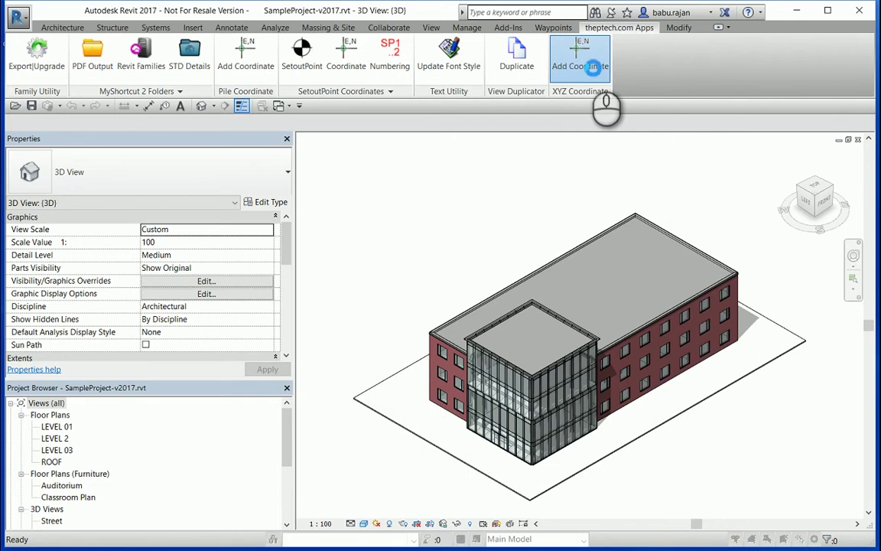
pyautogui.click(594, 67)
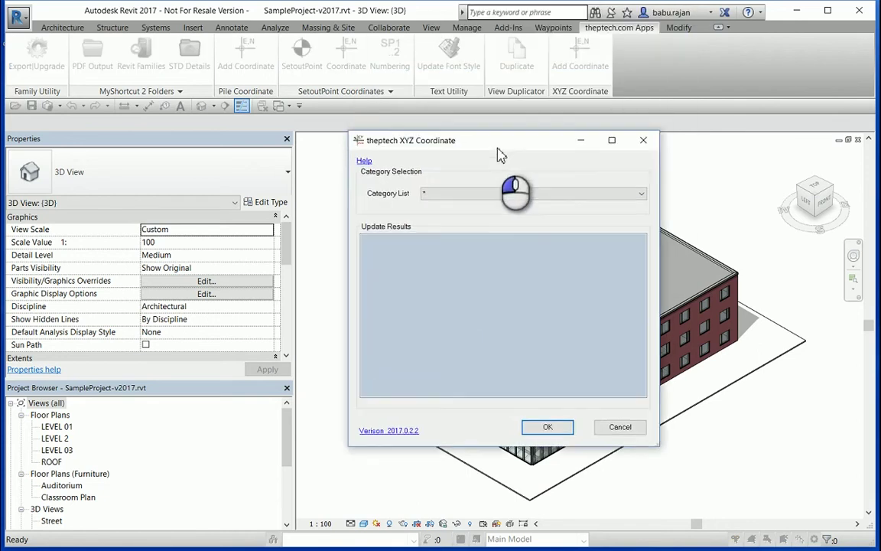
pyautogui.moveTo(660, 278); pyautogui.dragTo(786, 260)
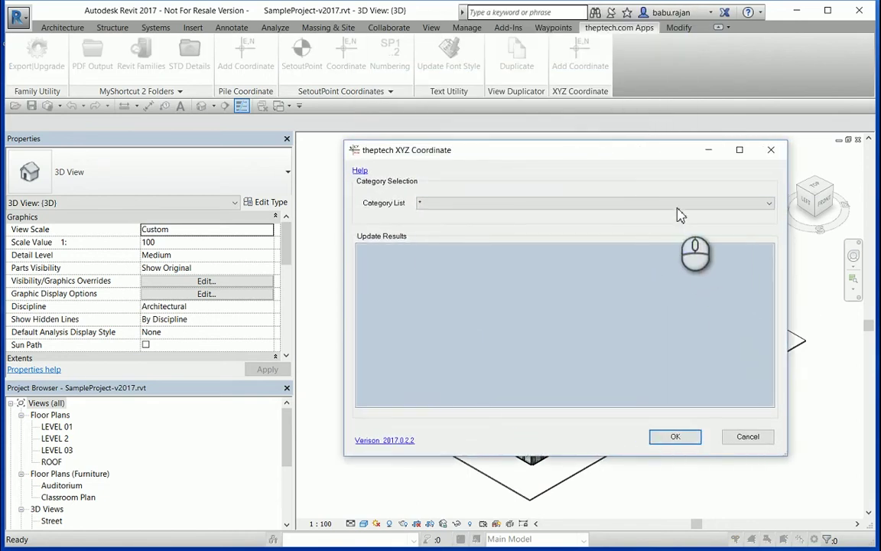
pyautogui.click(676, 203)
pyautogui.click(672, 206)
pyautogui.click(597, 232)
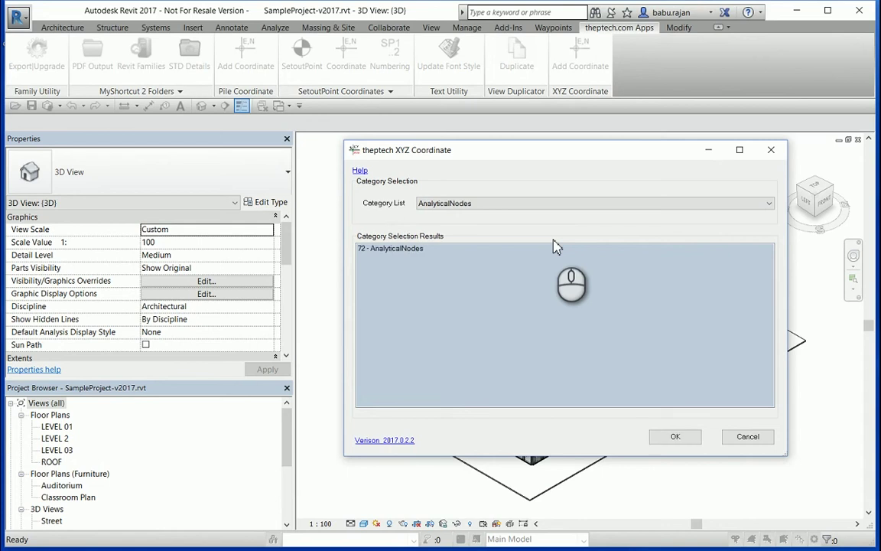
pyautogui.click(421, 250)
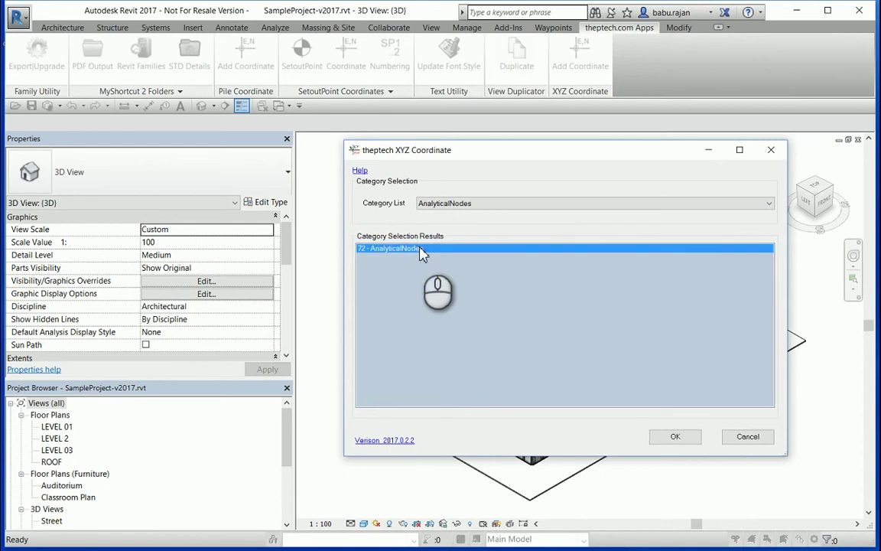
pyautogui.moveTo(516, 157); pyautogui.dragTo(500, 168)
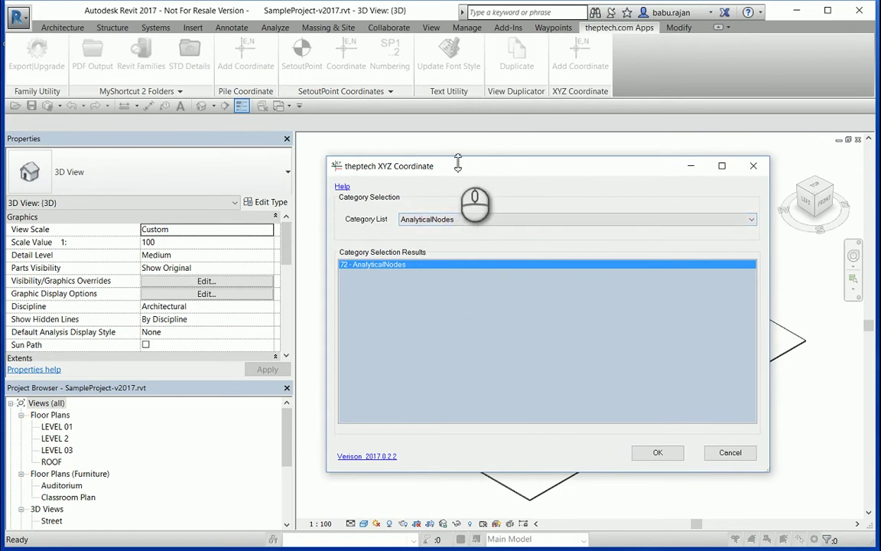
pyautogui.moveTo(457, 163); pyautogui.dragTo(453, 155)
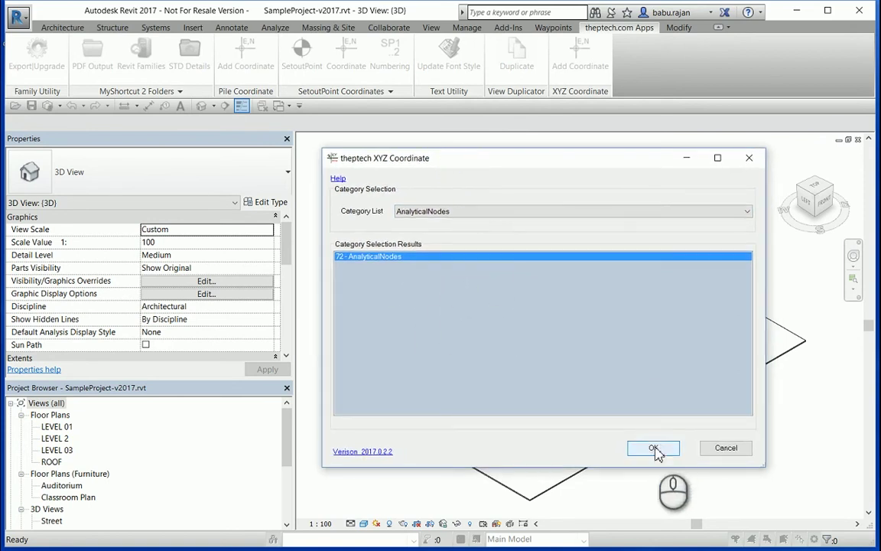
# - Choose Doors in the Category List and write coordinates to its 32 doors
pyautogui.click(468, 211)
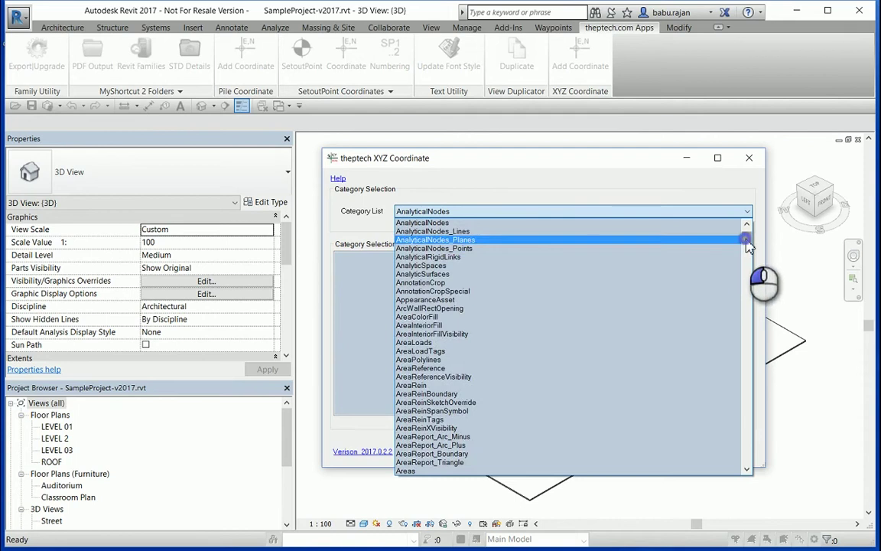
pyautogui.moveTo(747, 241); pyautogui.dragTo(744, 386)
pyautogui.scroll(7, 549, 370)
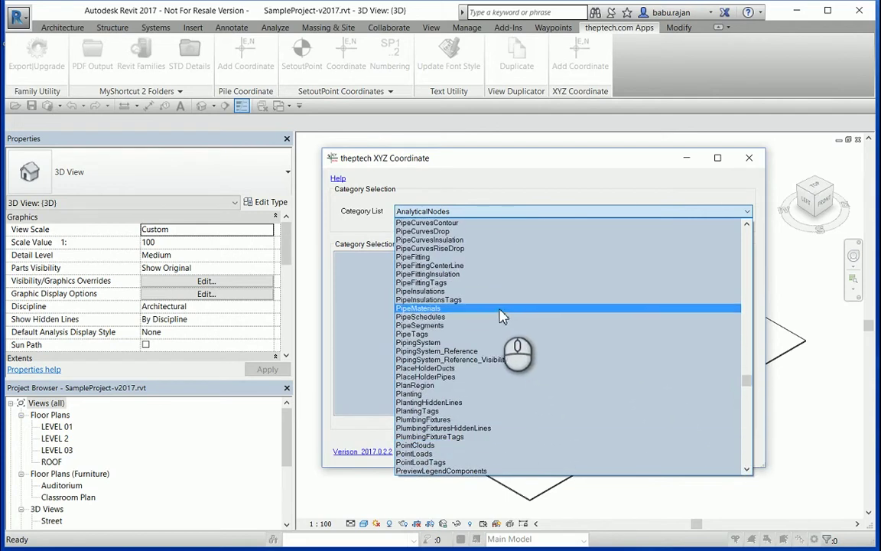
pyautogui.press('d')
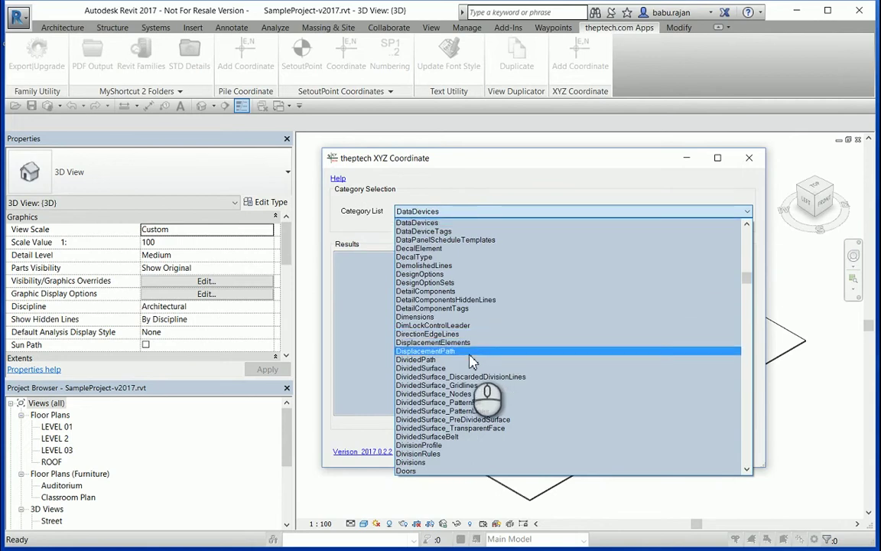
pyautogui.scroll(2, 472, 365)
pyautogui.scroll(-3, 468, 398)
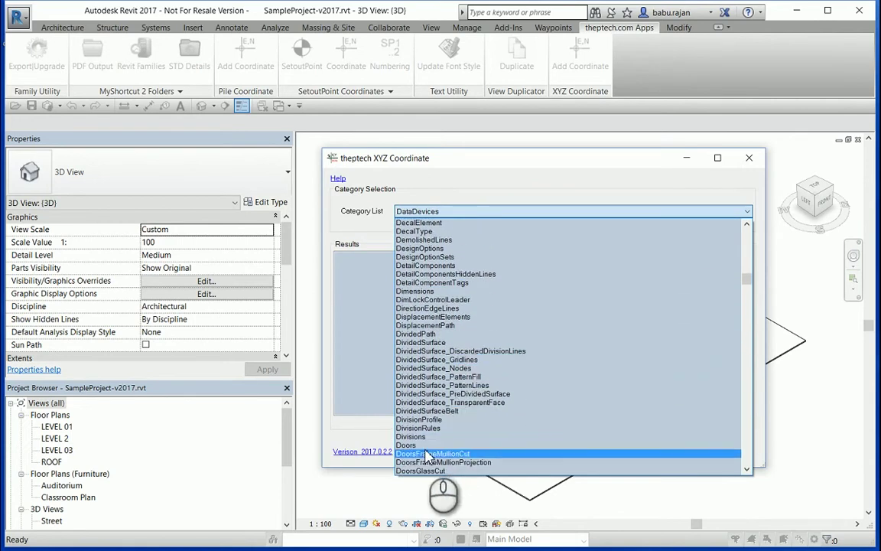
pyautogui.click(435, 451)
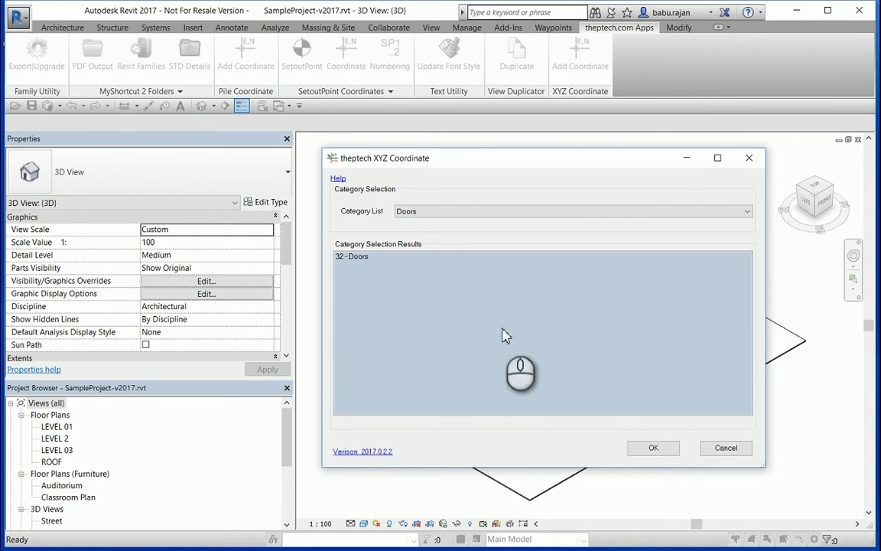
pyautogui.click(653, 449)
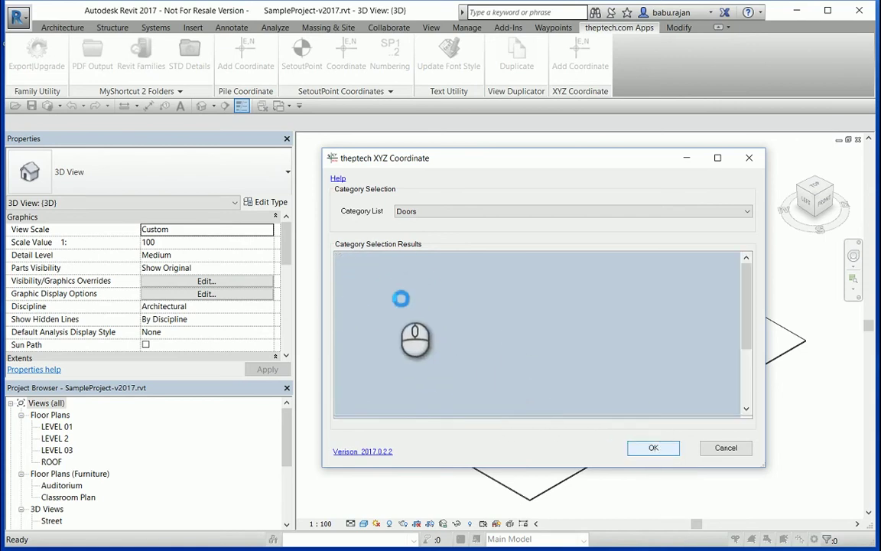
# - Choose Windows in the Category List and write coordinates to its 57 windows
pyautogui.click(644, 213)
pyautogui.moveTo(747, 285); pyautogui.dragTo(747, 299)
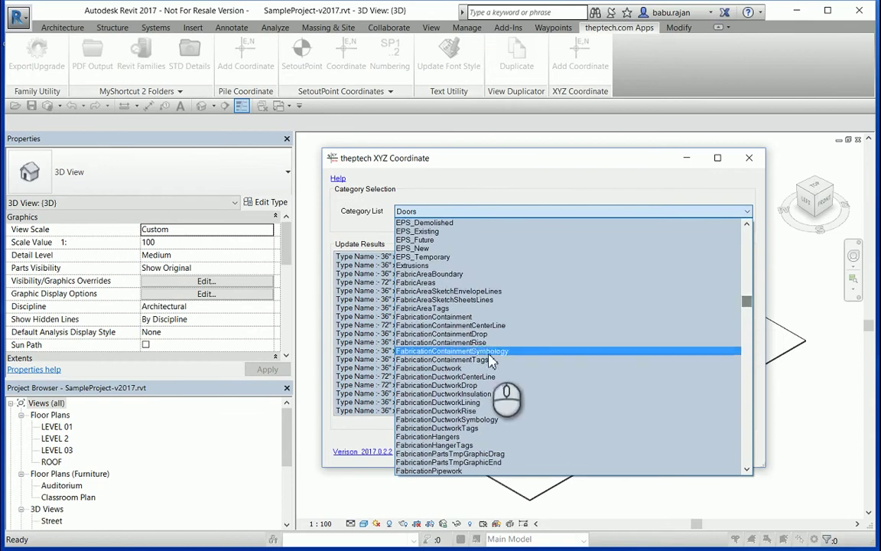
pyautogui.scroll(-10, 472, 368)
pyautogui.click(472, 369)
pyautogui.click(448, 217)
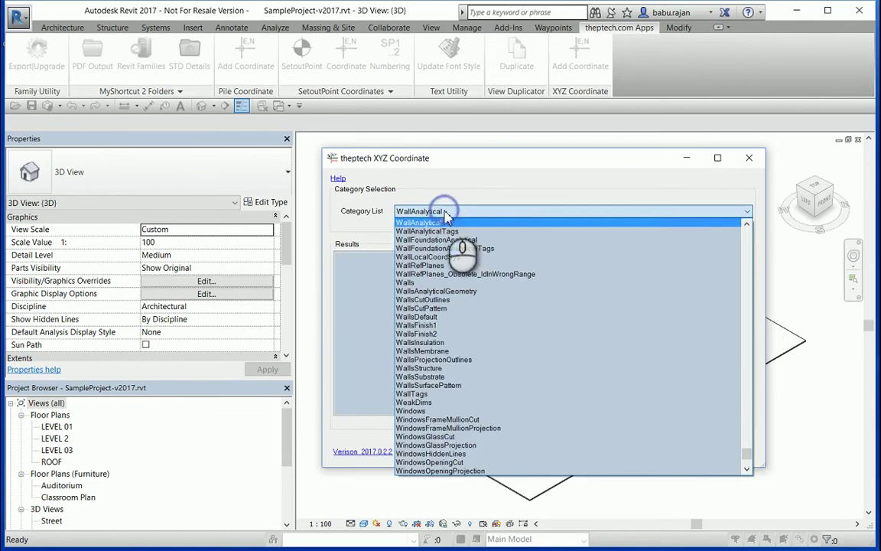
pyautogui.click(432, 409)
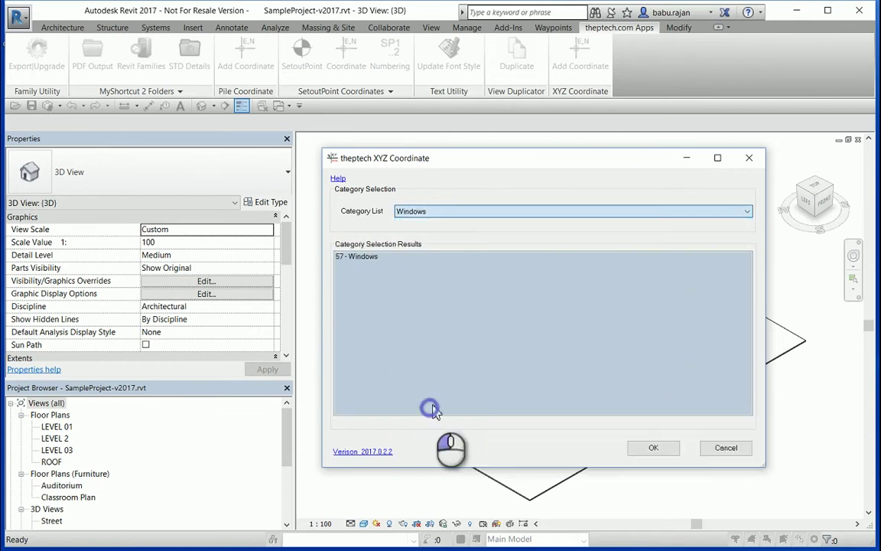
pyautogui.click(651, 451)
# - Write coordinates to the 18 StructuralColumns, then close the coordinate tool
pyautogui.click(629, 211)
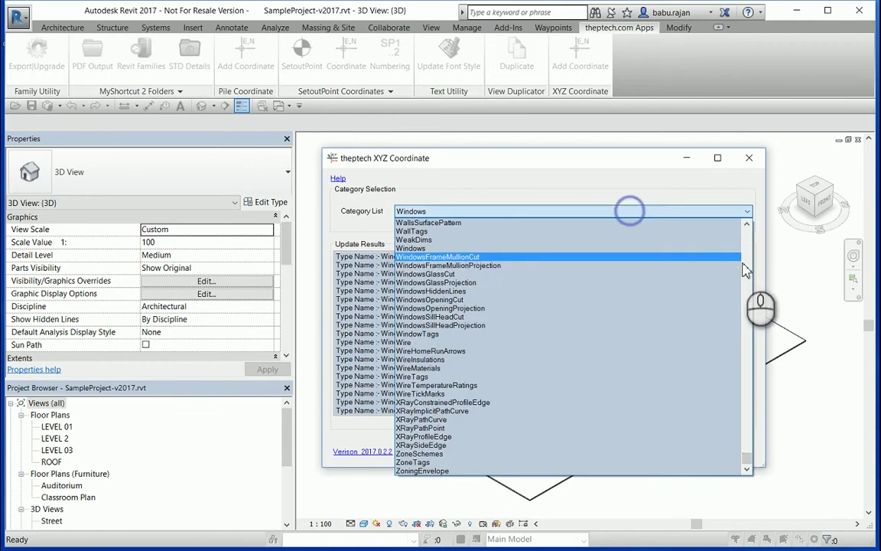
pyautogui.scroll(11, 582, 358)
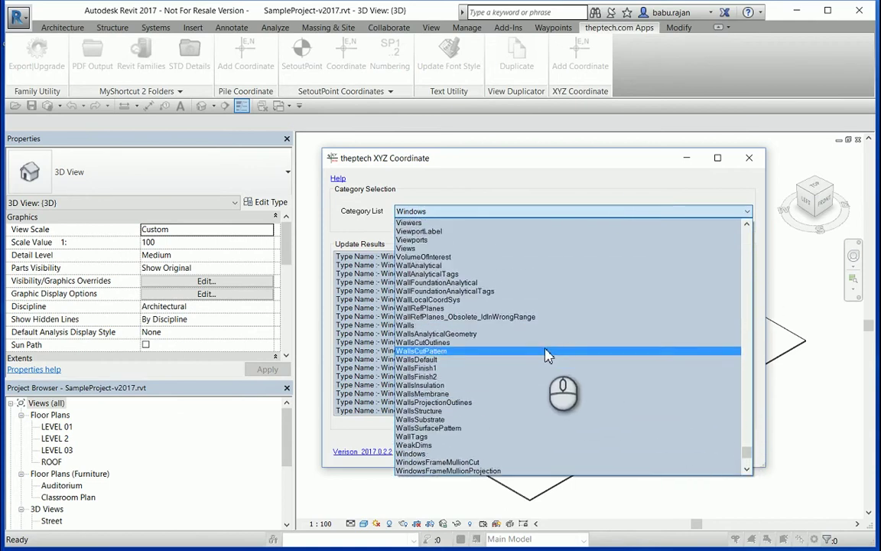
pyautogui.scroll(15, 535, 355)
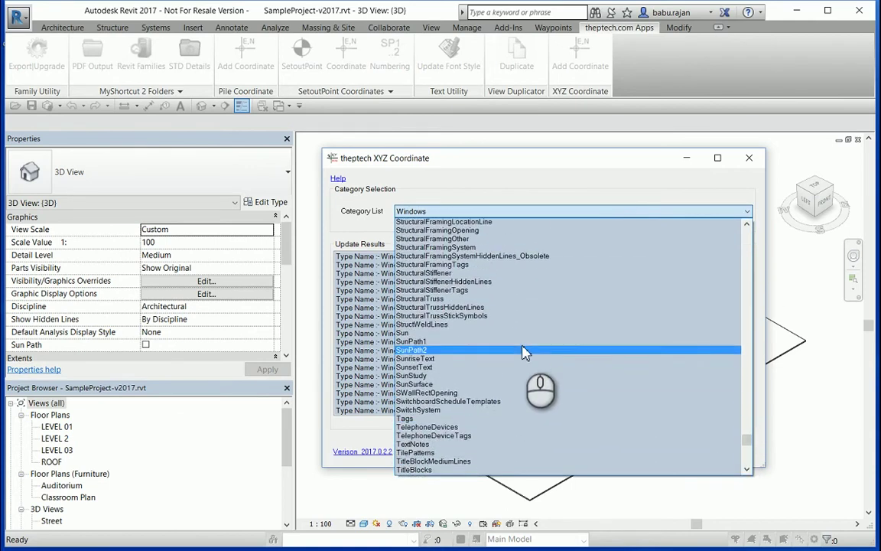
pyautogui.click(444, 223)
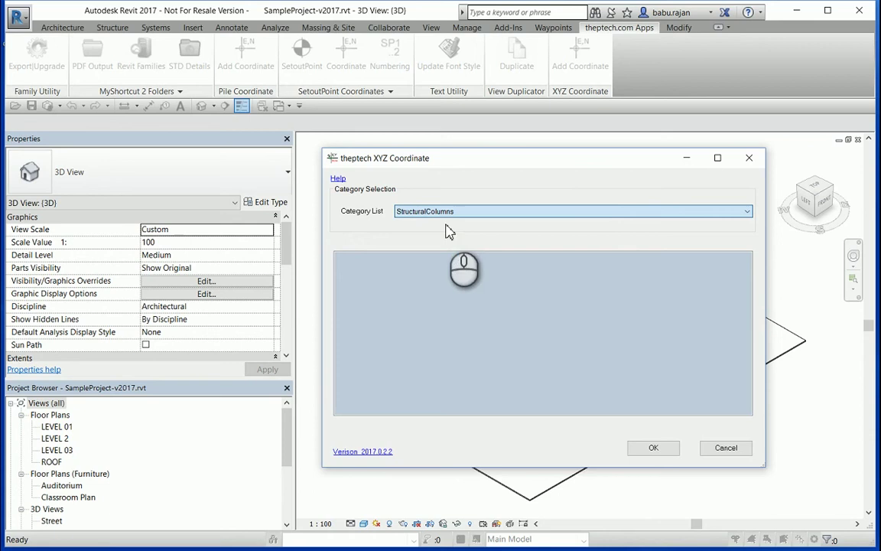
pyautogui.click(650, 450)
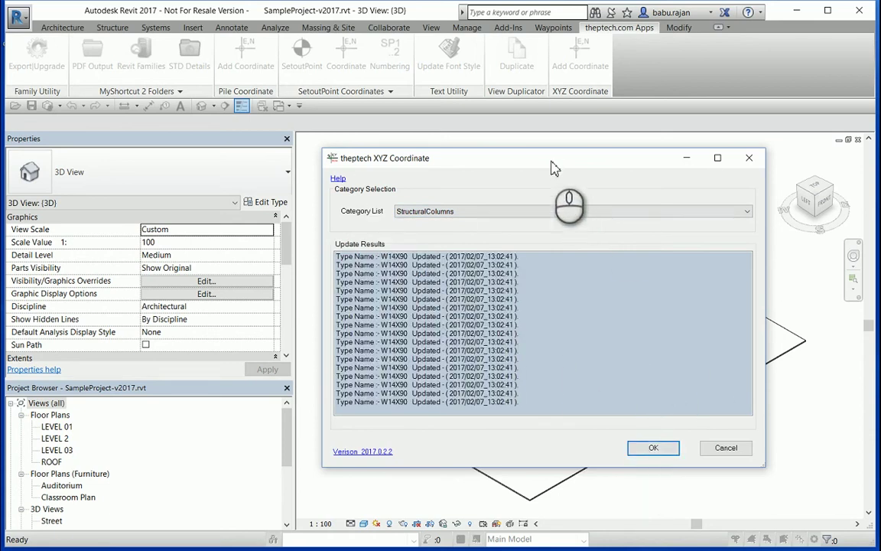
pyautogui.click(677, 217)
pyautogui.click(675, 216)
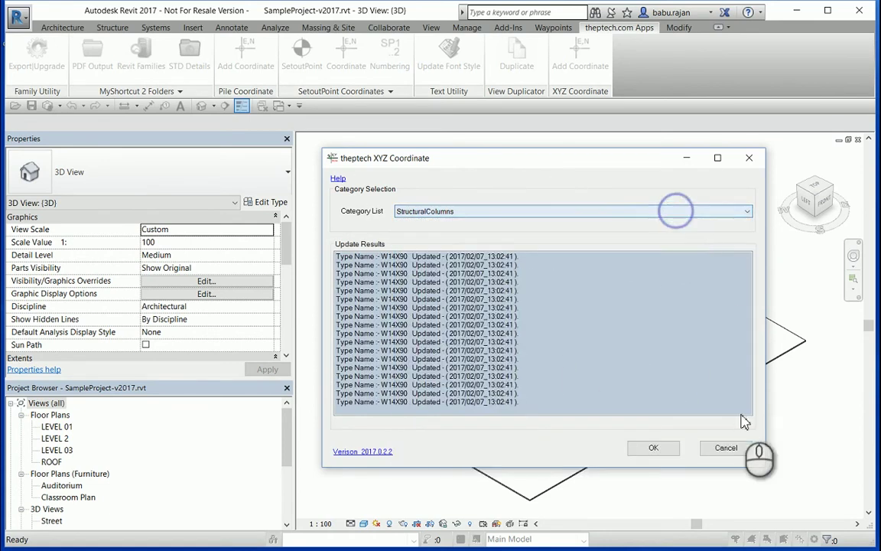
pyautogui.click(725, 449)
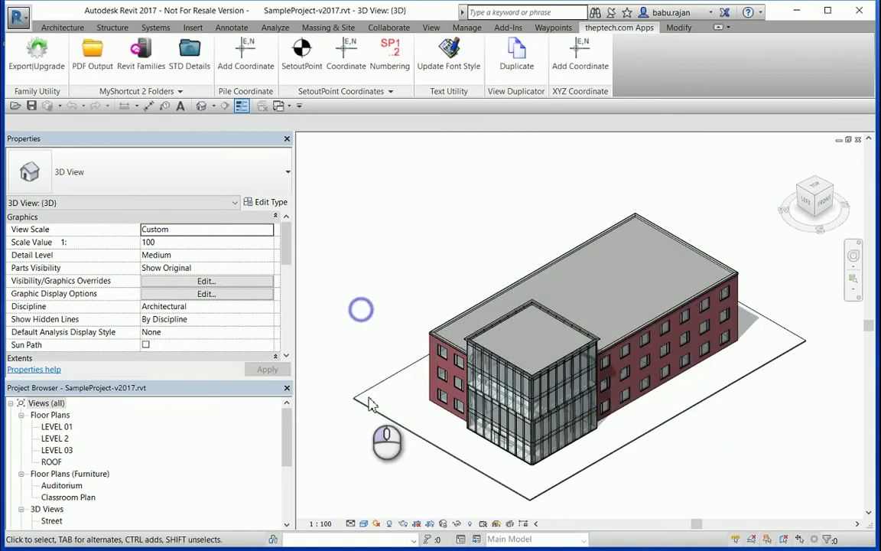
# - Select a brick-wing window and read its coordinates: X_Coordinate 23' 3 125/128", Z_Coordinate 3' 0"
pyautogui.scroll(5, 451, 413)
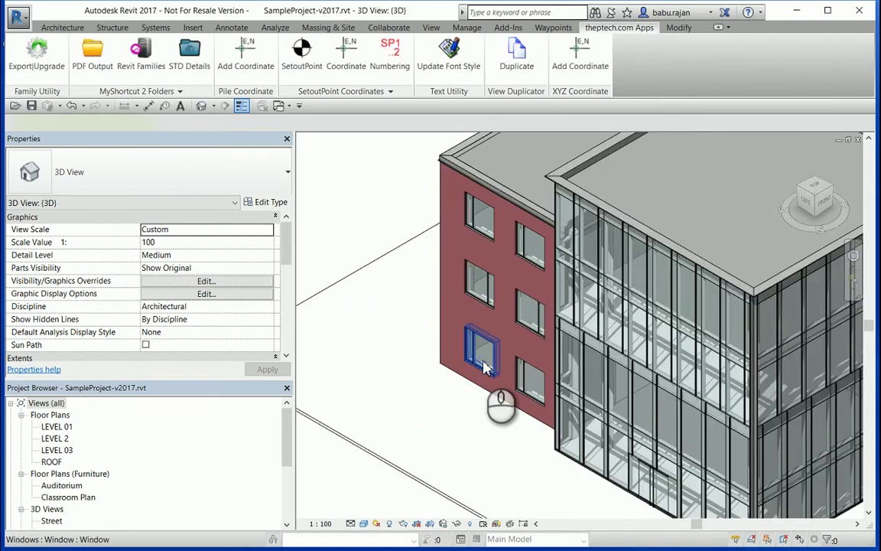
pyautogui.click(483, 367)
pyautogui.scroll(-8, 279, 260)
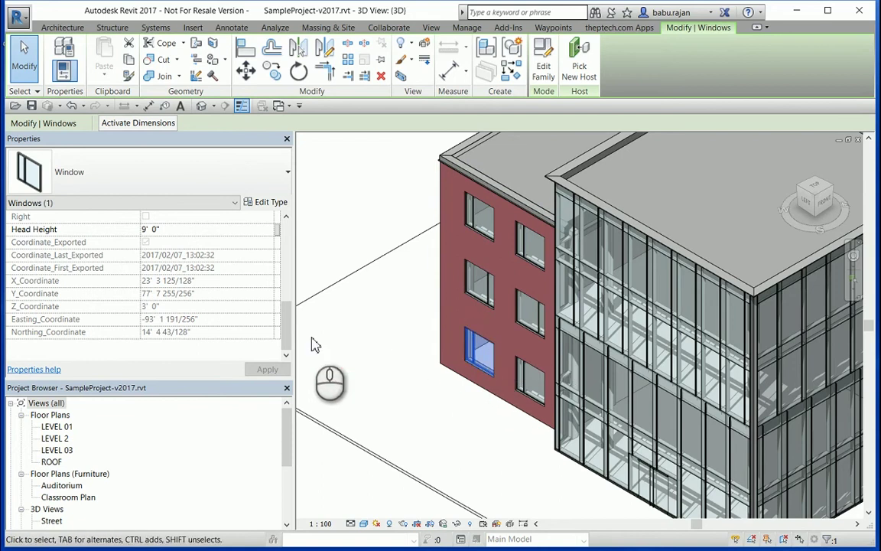
pyautogui.click(353, 212)
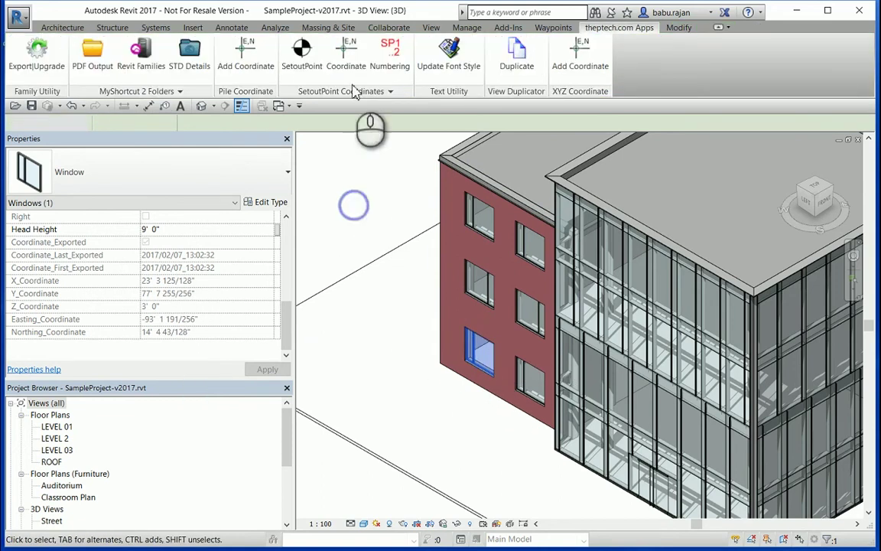
pyautogui.click(466, 27)
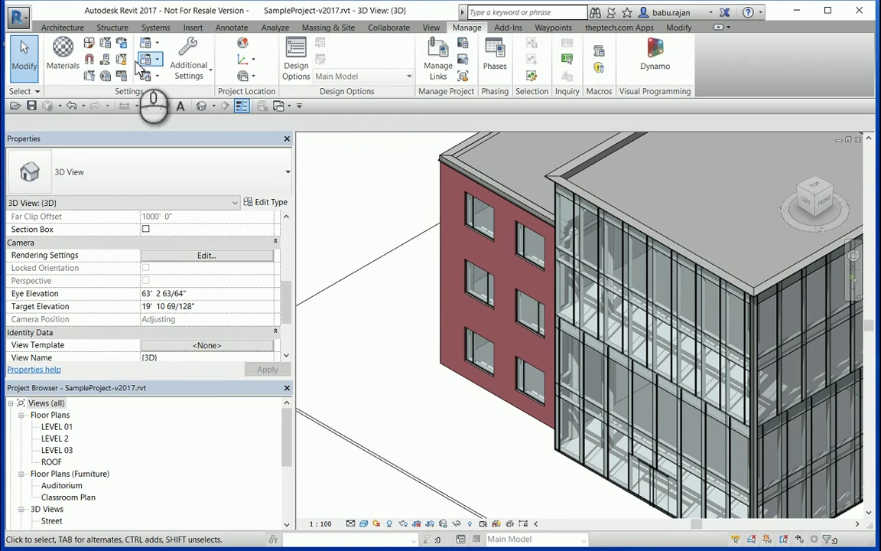
pyautogui.click(105, 59)
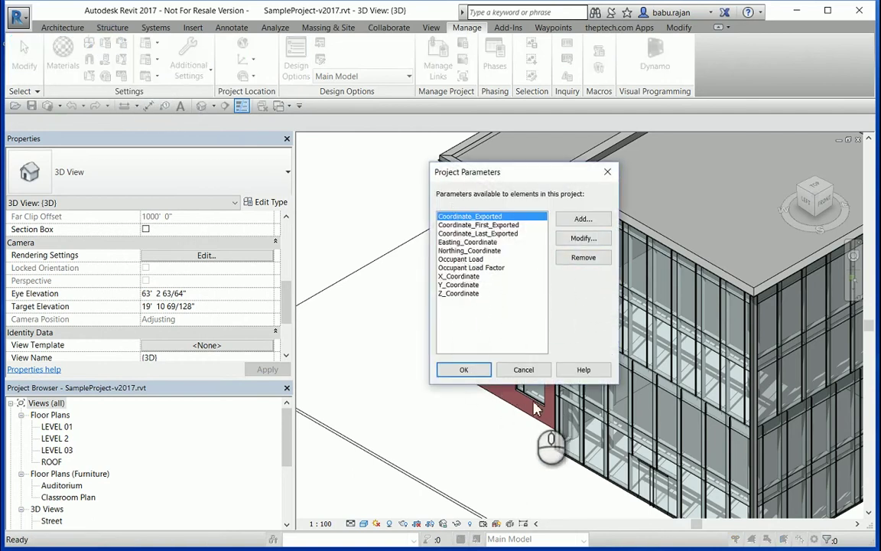
pyautogui.moveTo(511, 181); pyautogui.dragTo(612, 156)
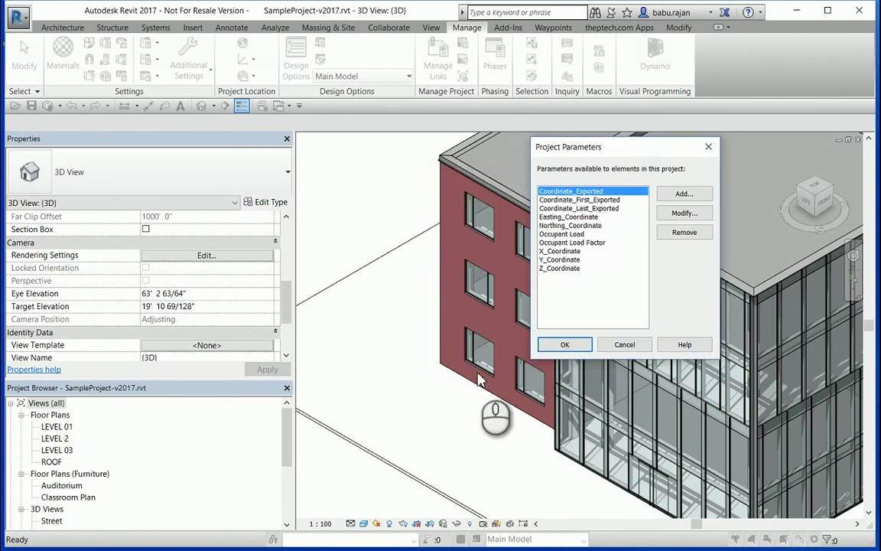
pyautogui.click(624, 344)
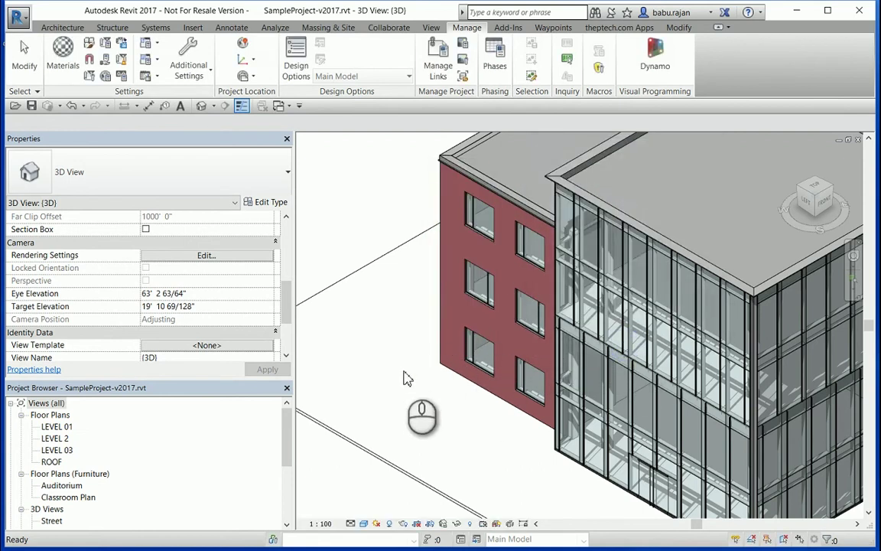
pyautogui.scroll(-4, 406, 405)
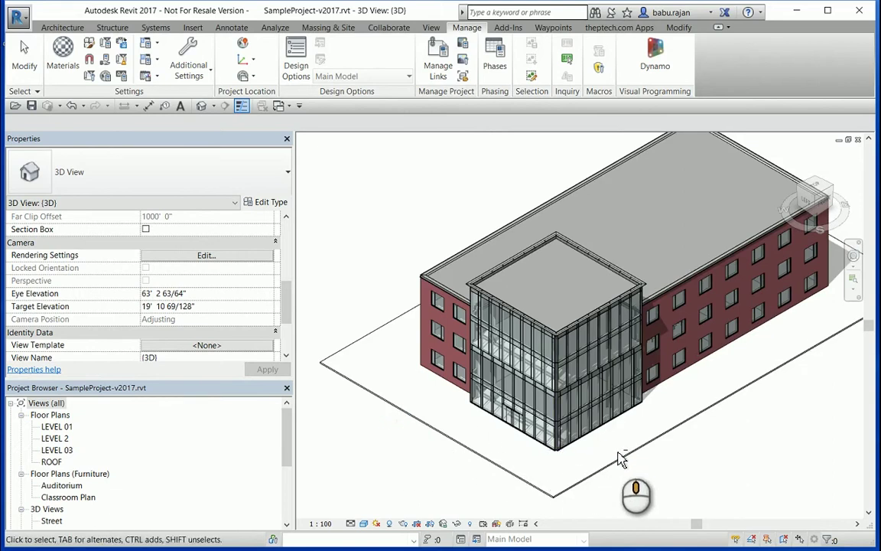
# - Select the exterior door on the back wall and read its coordinate parameters
pyautogui.keyDown('shift'); pyautogui.moveTo(432, 480); pyautogui.dragTo(658, 410, button='middle'); pyautogui.keyUp('shift')
pyautogui.scroll(5, 650, 367)
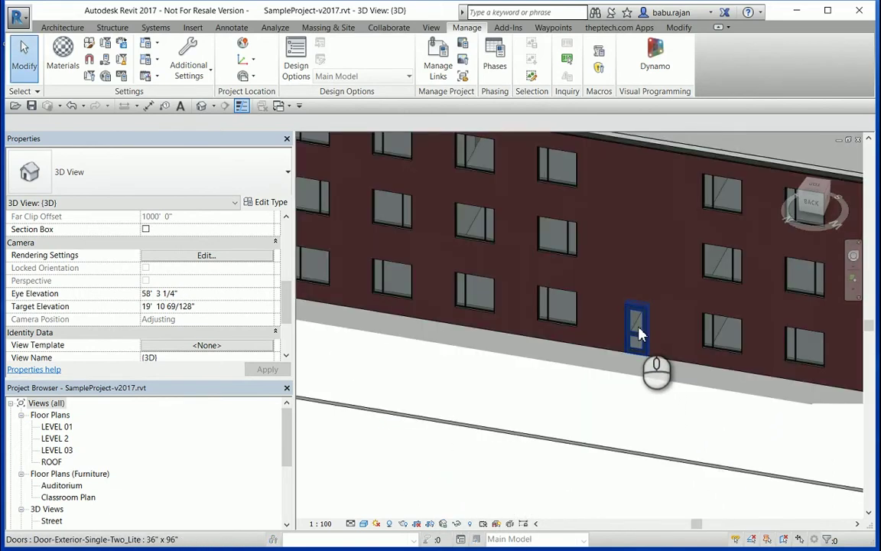
pyautogui.click(641, 334)
pyautogui.scroll(-5, 174, 330)
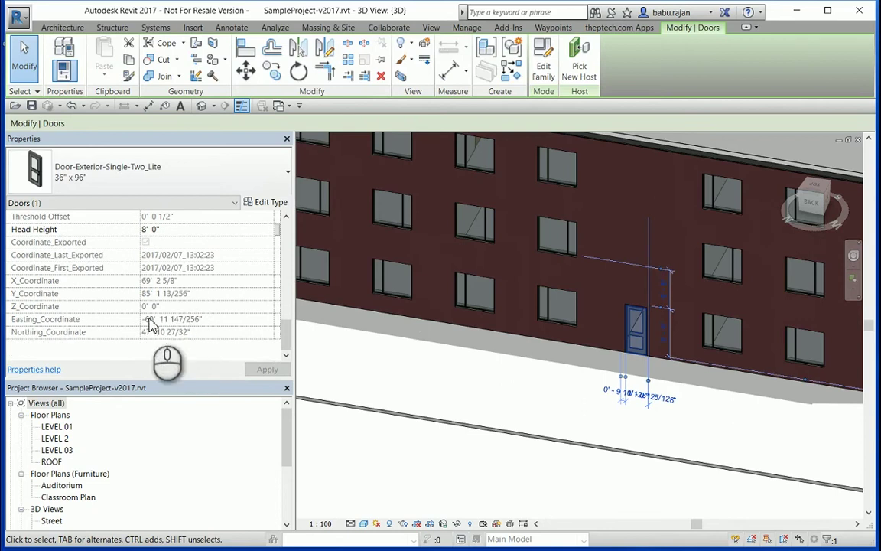
pyautogui.click(398, 386)
# - Select a chair seen through a window, then deselect it
pyautogui.scroll(-3, 451, 390)
pyautogui.keyDown('shift'); pyautogui.moveTo(415, 393); pyautogui.dragTo(548, 334, button='middle'); pyautogui.keyUp('shift')
pyautogui.scroll(4, 547, 334)
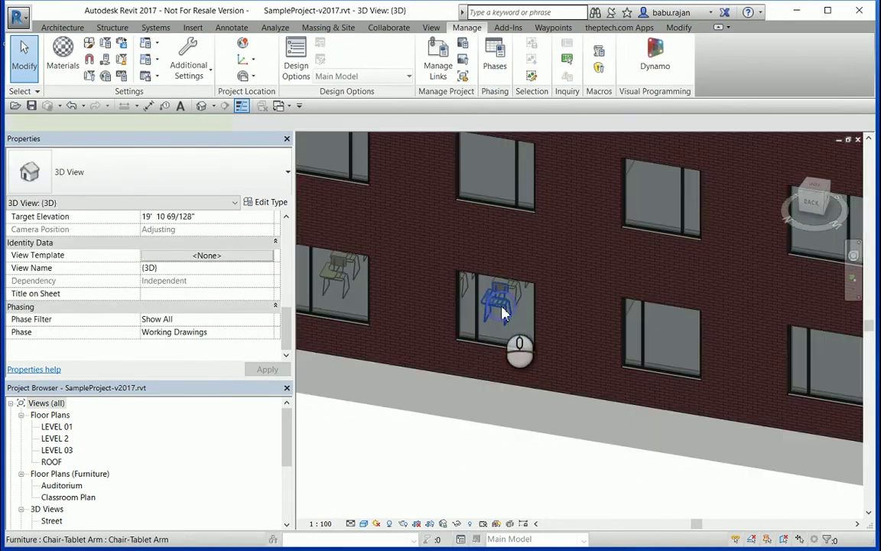
pyautogui.click(498, 306)
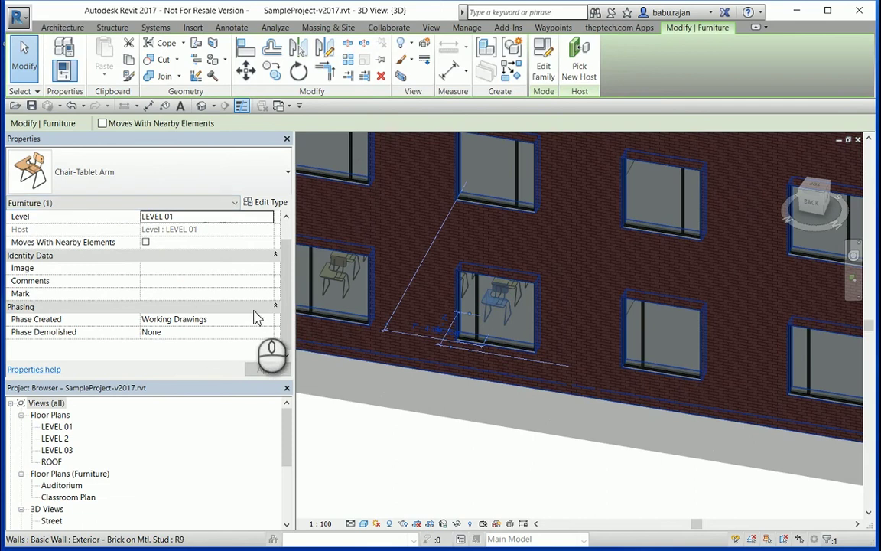
pyautogui.press('Escape')
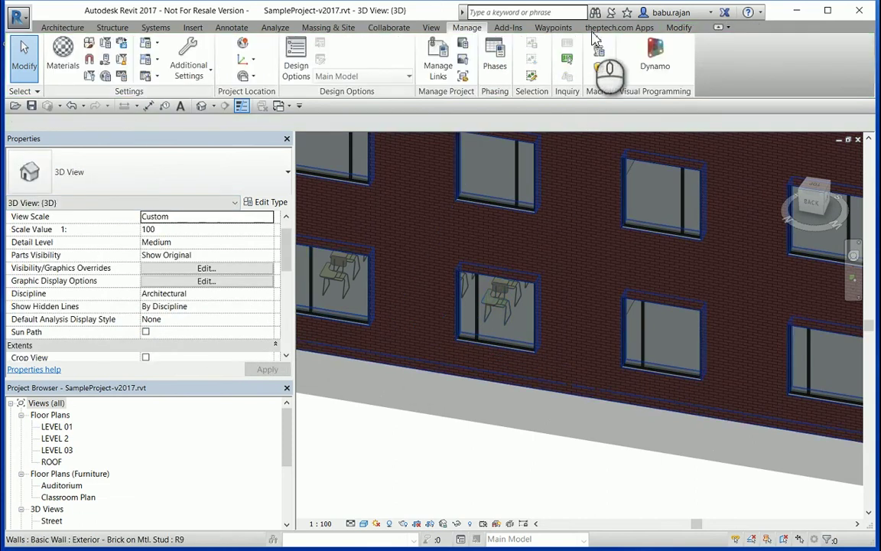
pyautogui.click(612, 28)
# - Run Add Coordinate with the Furniture category to write coordinates to all 137 furniture elements
pyautogui.click(580, 60)
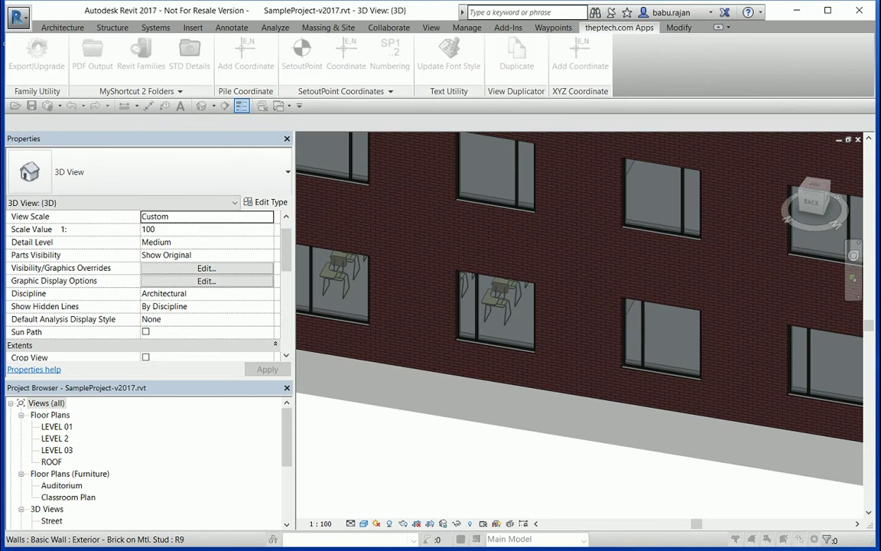
pyautogui.click(634, 220)
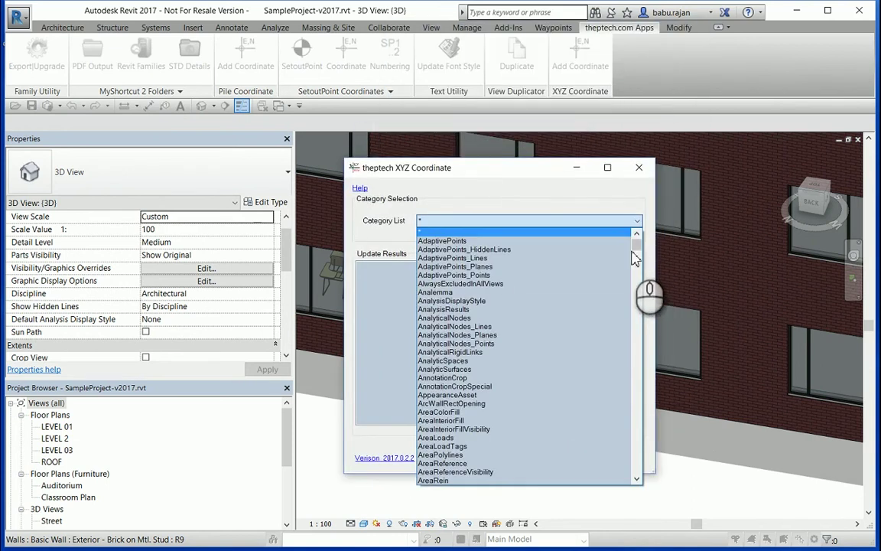
pyautogui.moveTo(635, 258); pyautogui.dragTo(629, 462)
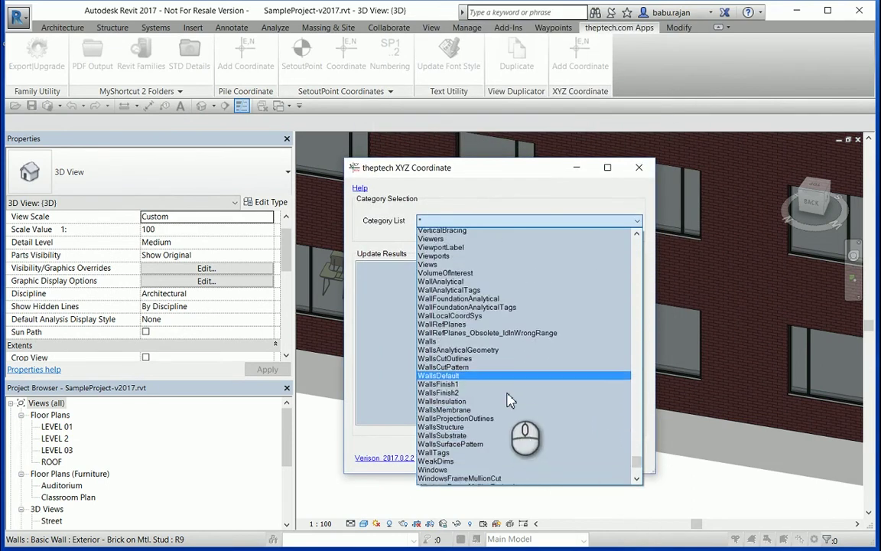
pyautogui.press('f')
pyautogui.scroll(-5, 497, 443)
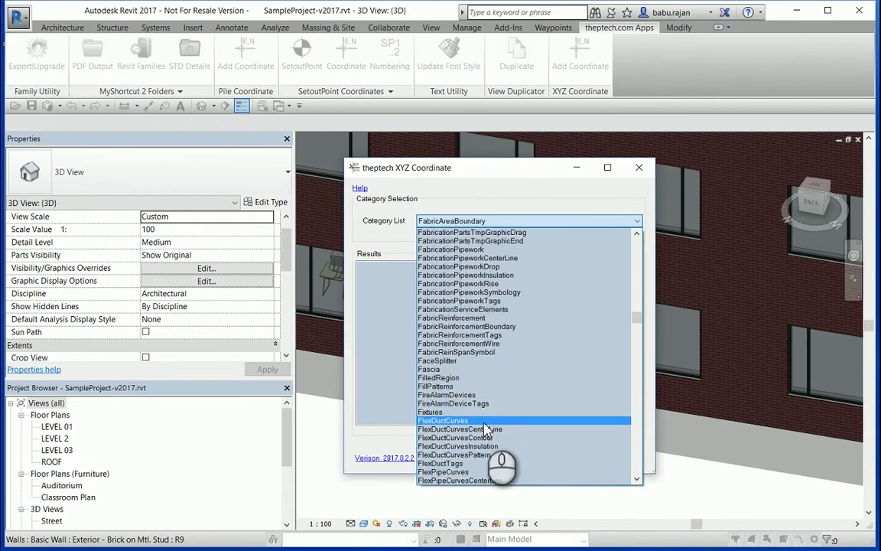
pyautogui.scroll(-8, 486, 430)
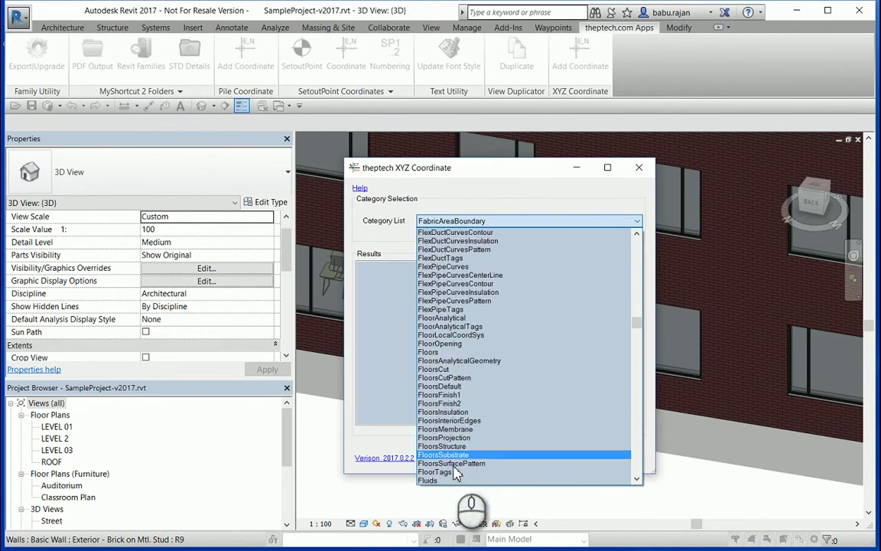
pyautogui.scroll(-6, 457, 474)
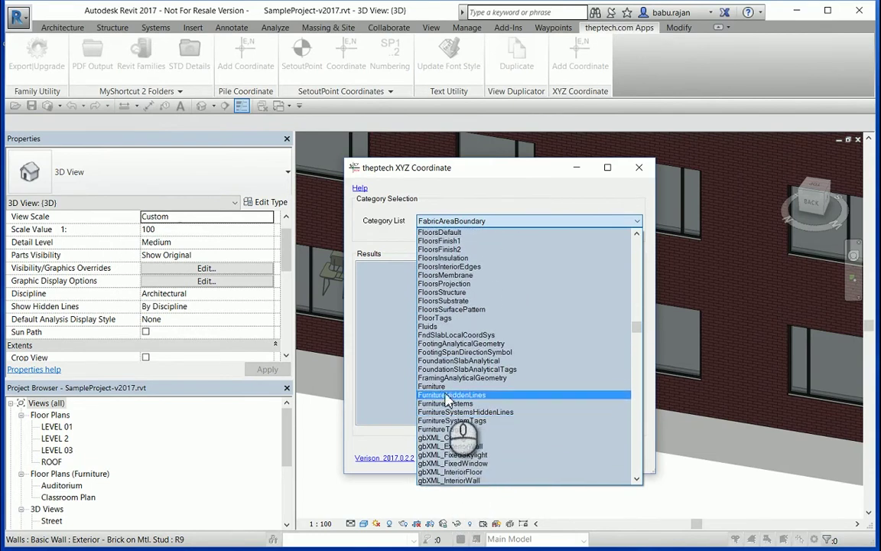
pyautogui.click(431, 386)
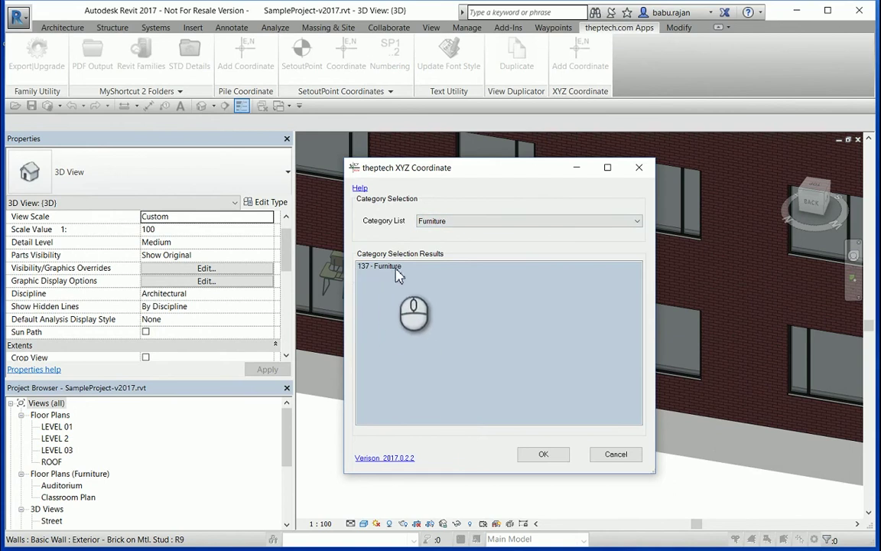
pyautogui.moveTo(474, 175); pyautogui.dragTo(465, 154)
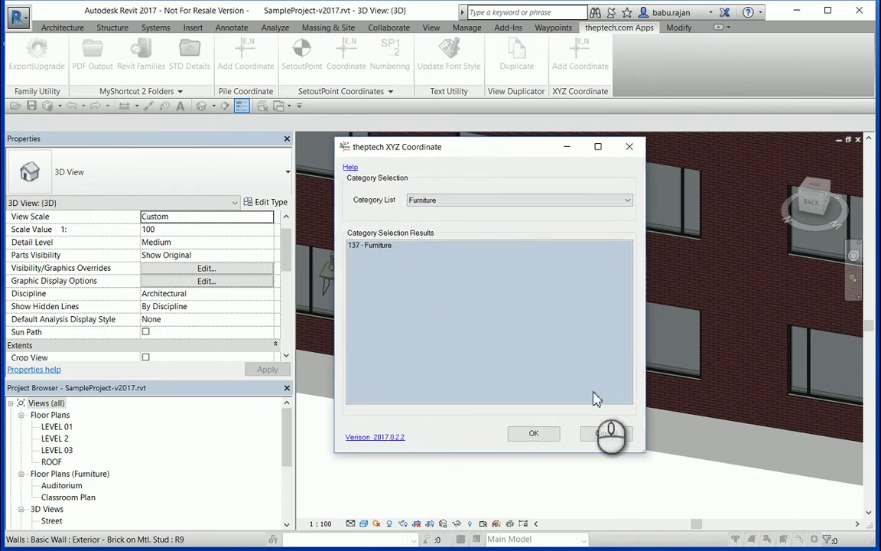
pyautogui.click(534, 433)
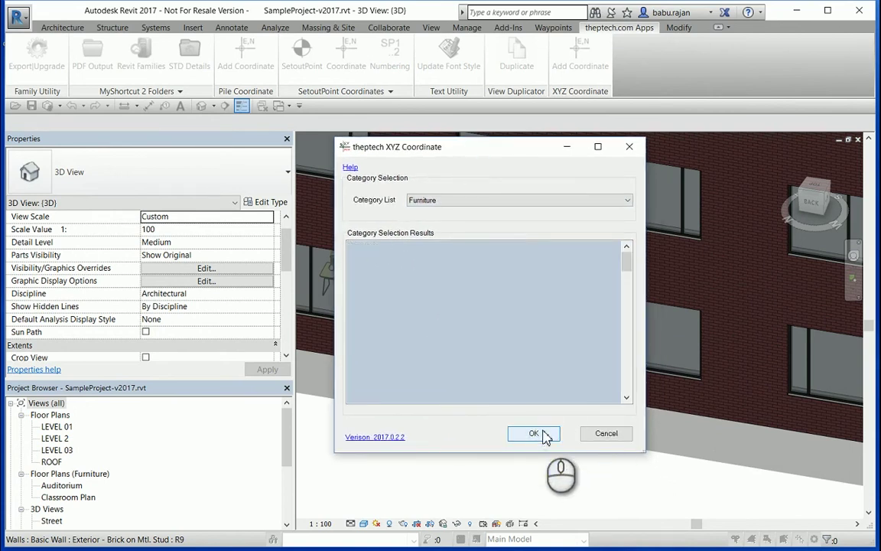
# - Close the coordinate tool and check a chair's new coordinate values in the 3D view
pyautogui.click(632, 149)
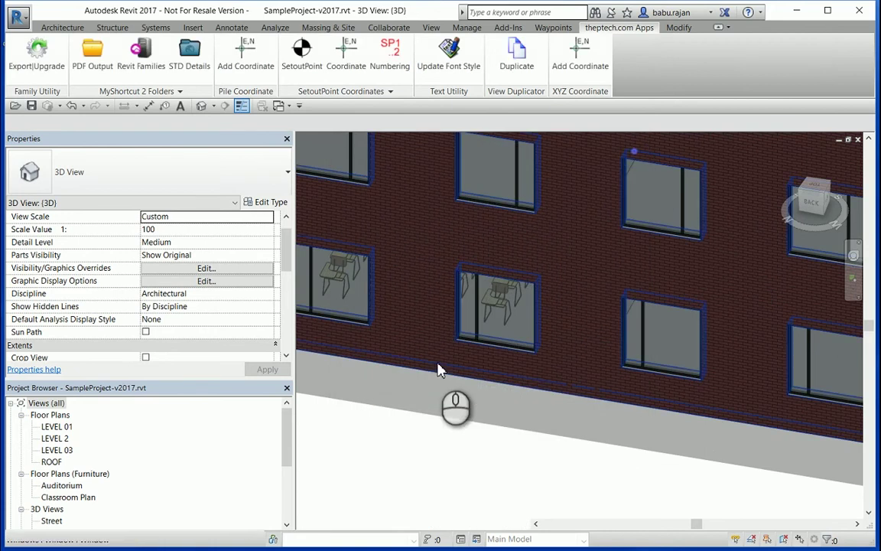
pyautogui.click(499, 307)
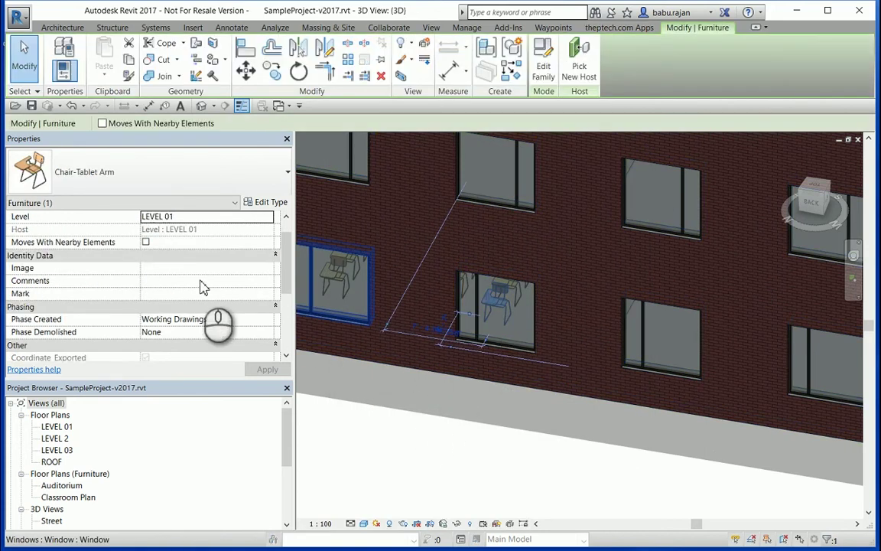
pyautogui.scroll(-5, 203, 286)
pyautogui.click(364, 439)
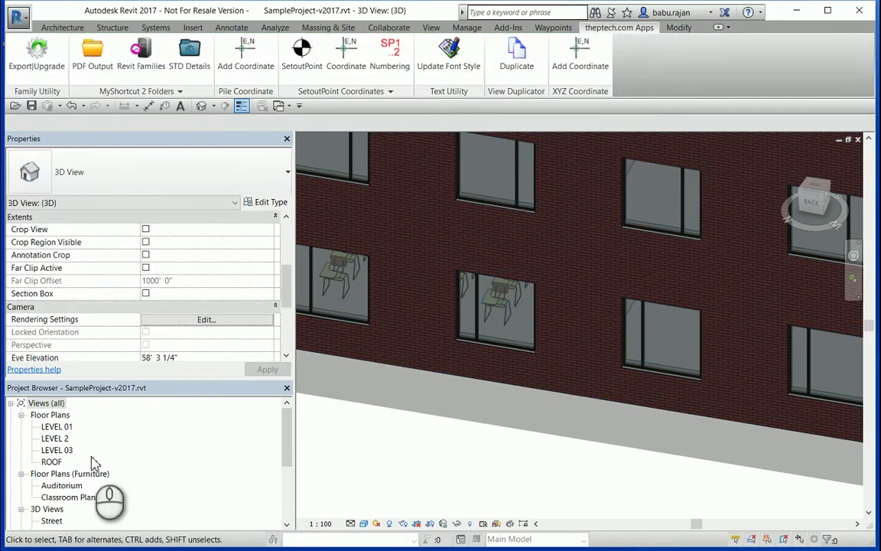
# - In Classroom Plan, select the top-right Chair-Tablet Arm showing X_Coordinate 145' 7 23/128"
pyautogui.doubleClick(62, 497)
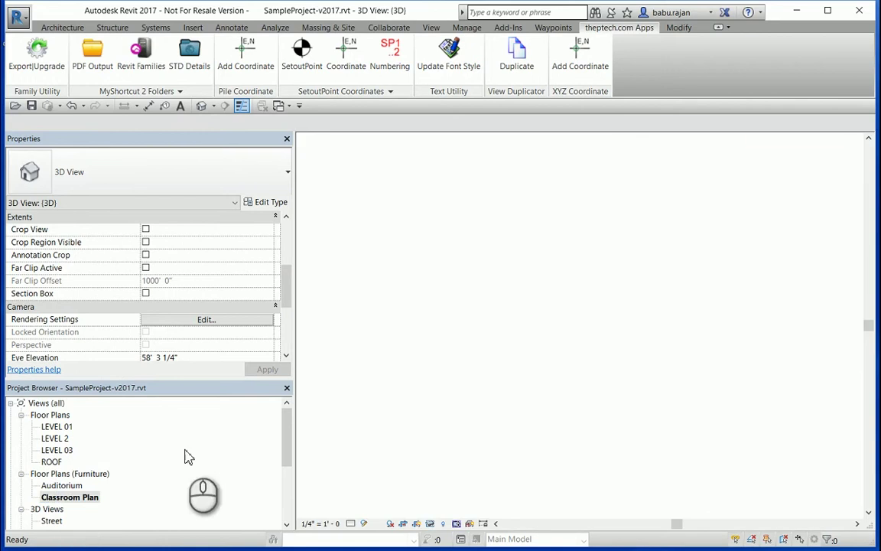
pyautogui.click(684, 270)
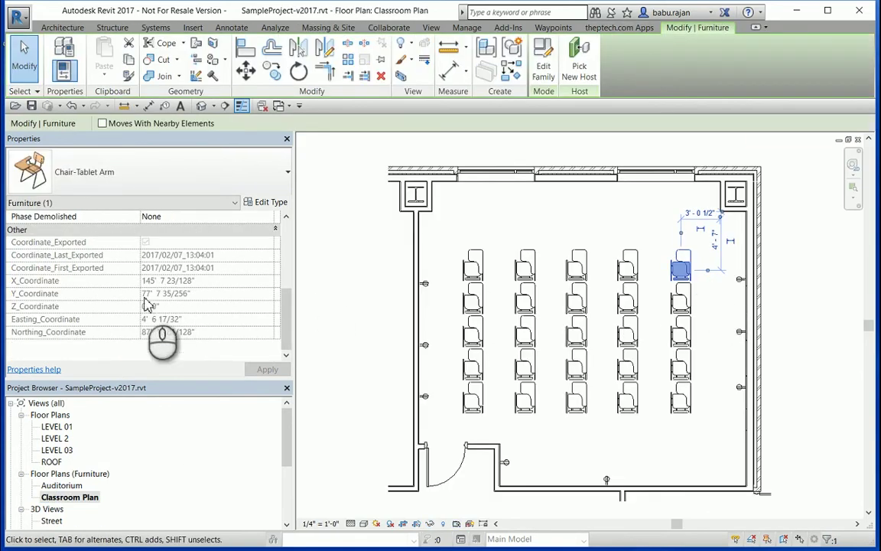
pyautogui.click(700, 275)
pyautogui.scroll(5, 672, 284)
pyautogui.click(670, 284)
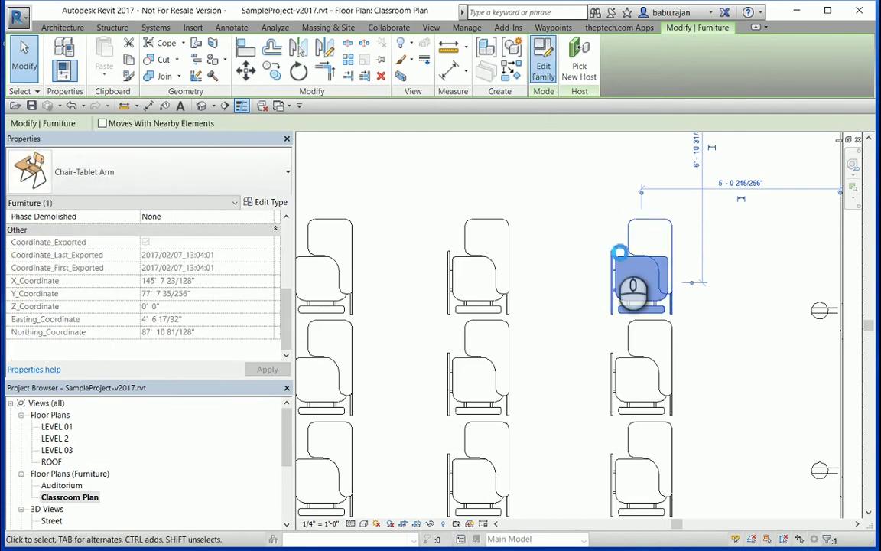
# - Edit the Chair-Tablet Arm family and start a masking region sketch in its Ref. Level plan
pyautogui.doubleClick(620, 252)
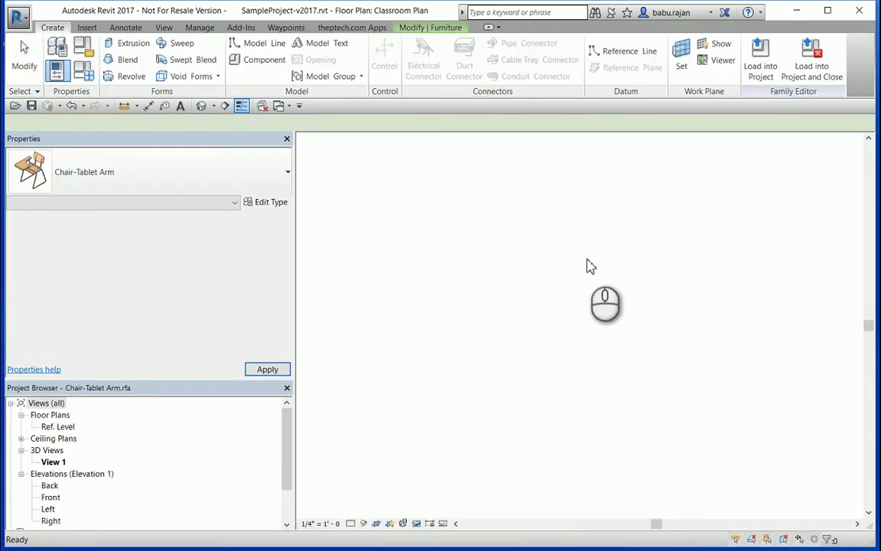
pyautogui.doubleClick(56, 427)
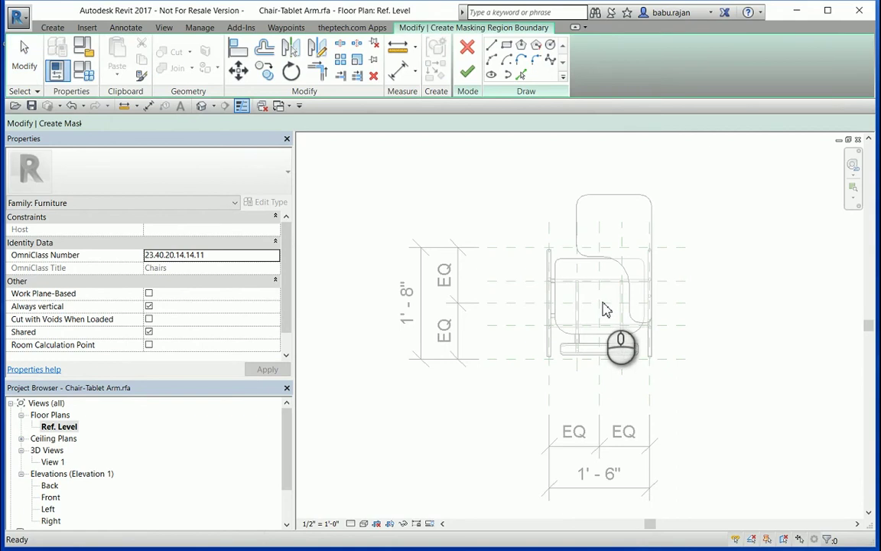
pyautogui.click(491, 45)
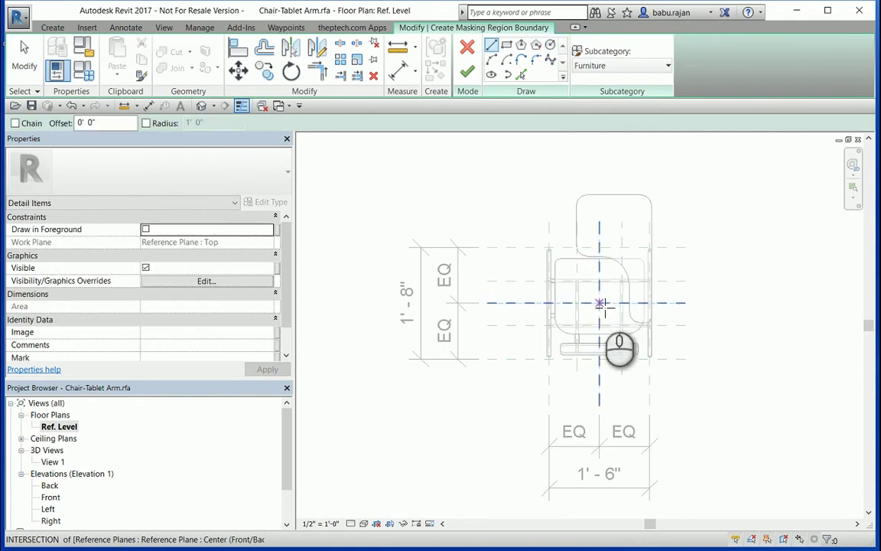
pyautogui.click(600, 303)
pyautogui.scroll(3, 604, 303)
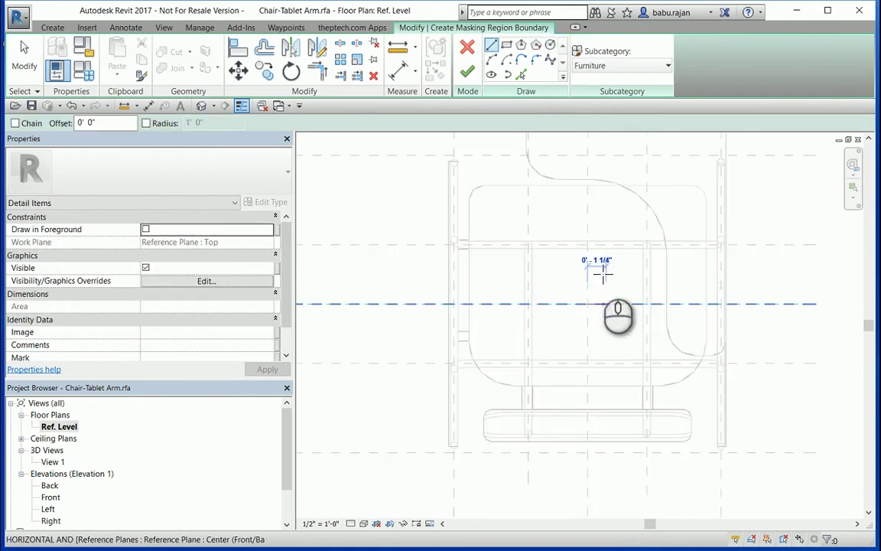
pyautogui.scroll(2, 604, 274)
# - Draw a small circle at the reference-plane intersection, finish the sketch, and load the family into the project
pyautogui.click(550, 45)
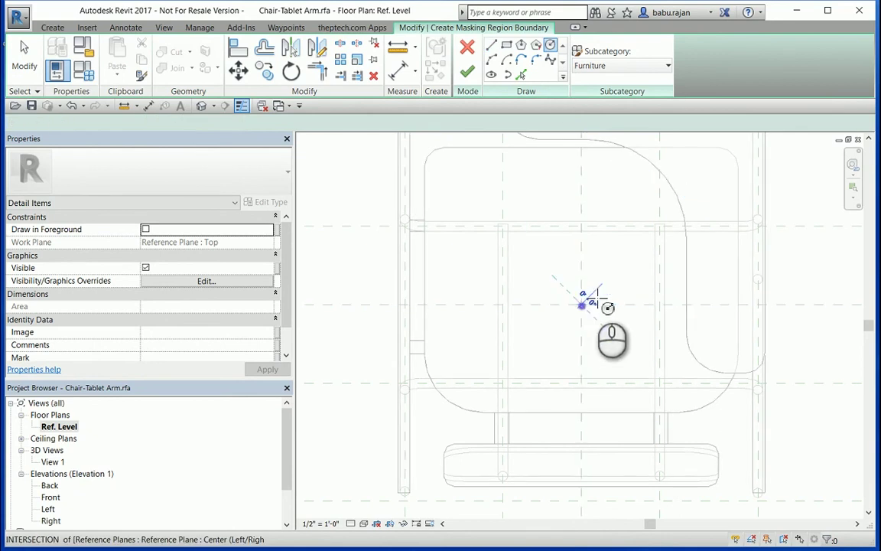
pyautogui.click(581, 303)
pyautogui.click(600, 296)
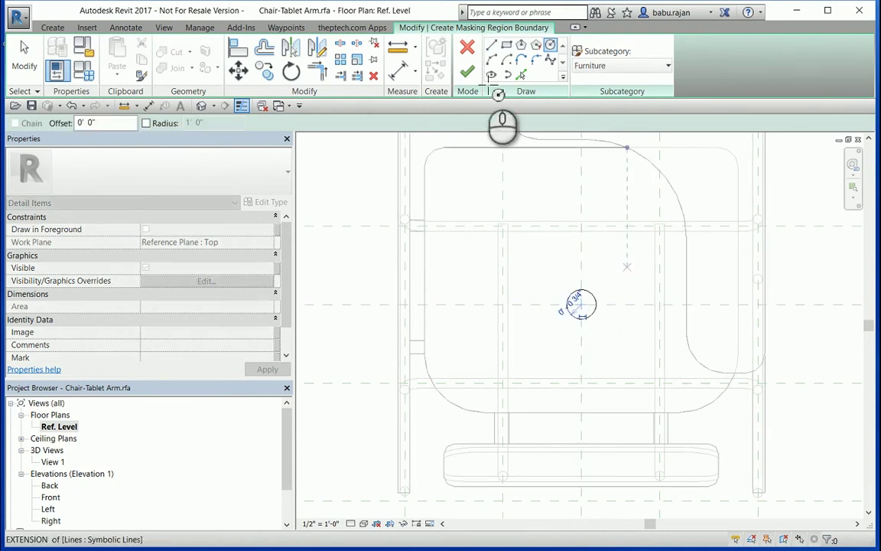
pyautogui.click(467, 72)
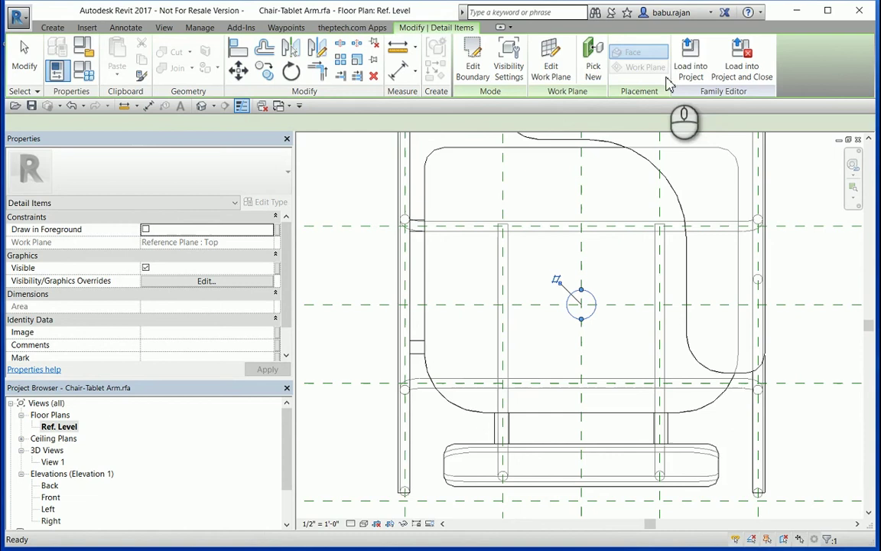
pyautogui.click(686, 69)
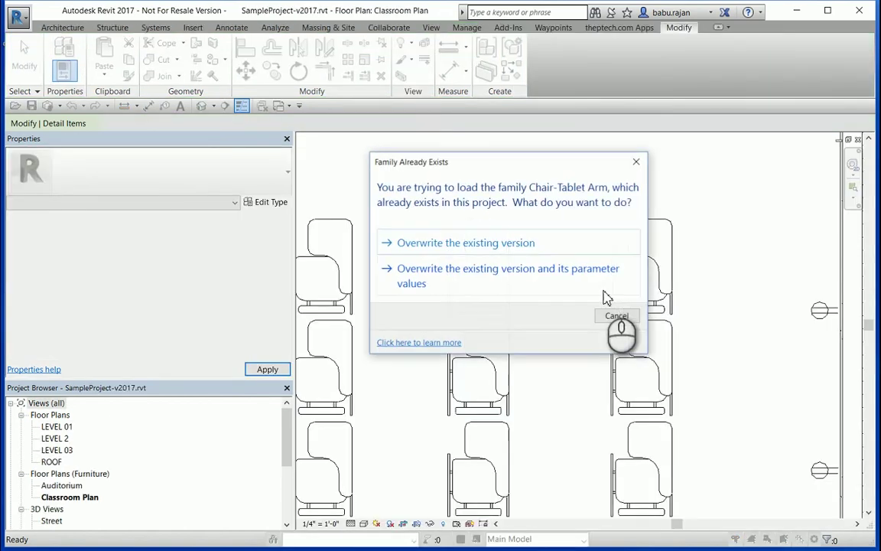
# - Overwrite the chair family and its values, then spot-coordinate the chair at N 87'-10 21/32", E 4'-6 17/32"
pyautogui.click(541, 280)
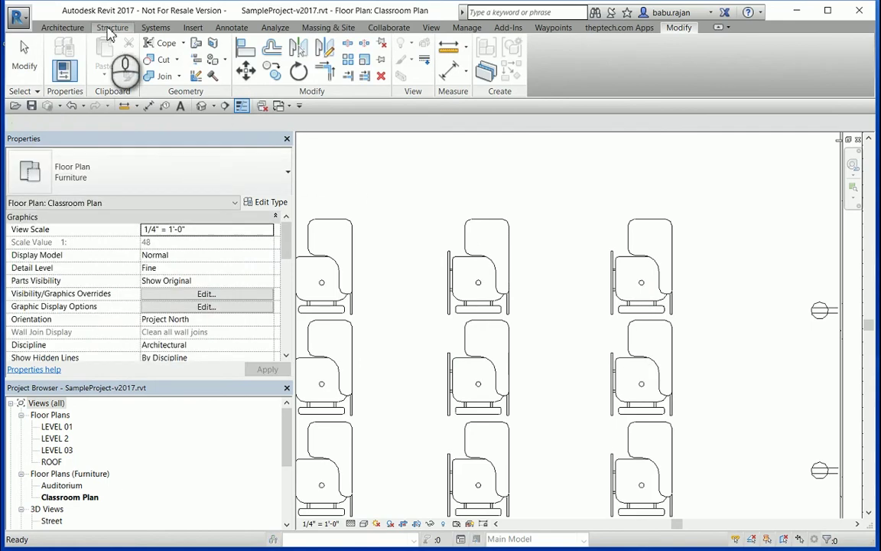
pyautogui.click(230, 30)
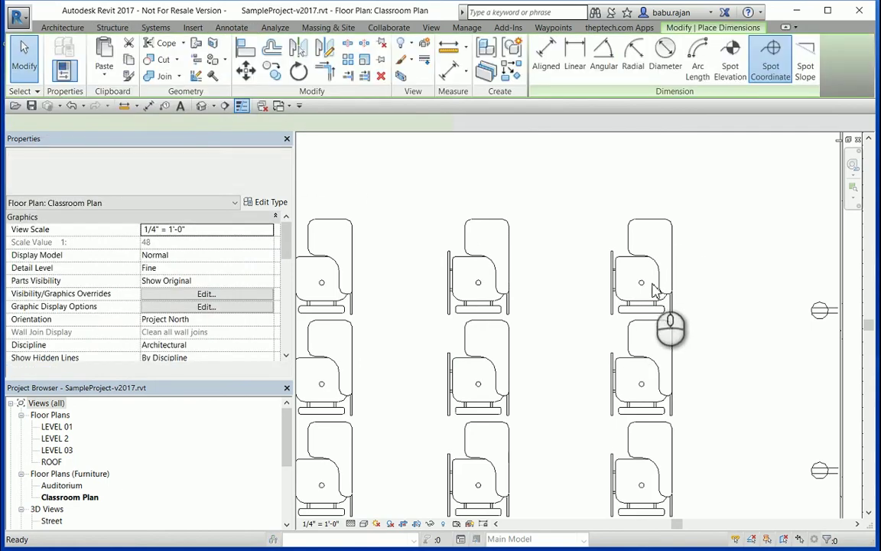
pyautogui.scroll(5, 643, 277)
pyautogui.moveTo(624, 276); pyautogui.dragTo(602, 284, button='middle')
pyautogui.scroll(-5, 621, 275)
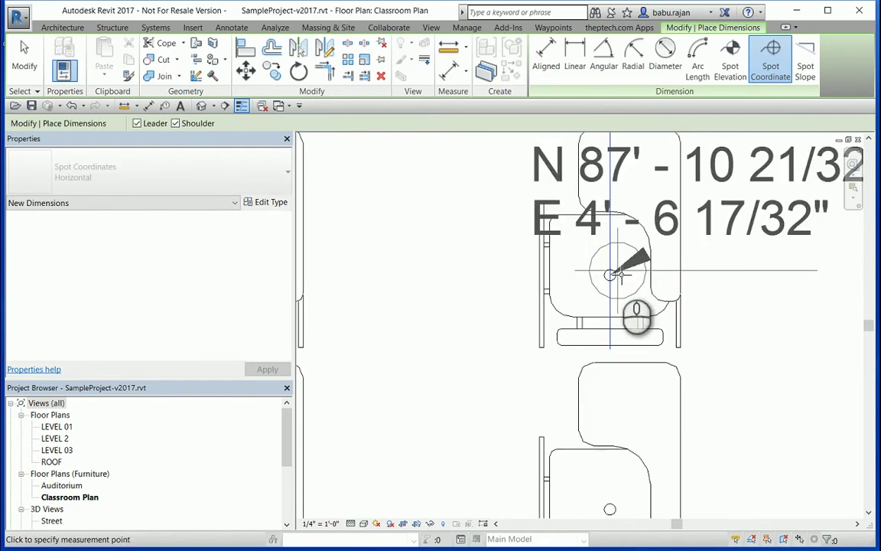
pyautogui.click(616, 271)
pyautogui.click(664, 245)
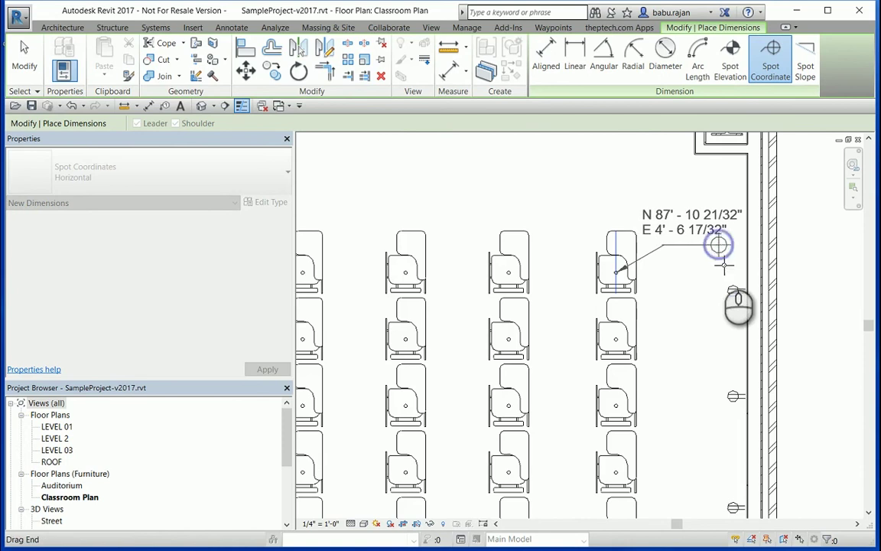
pyautogui.click(718, 245)
pyautogui.press('Escape')
pyautogui.press('Escape')
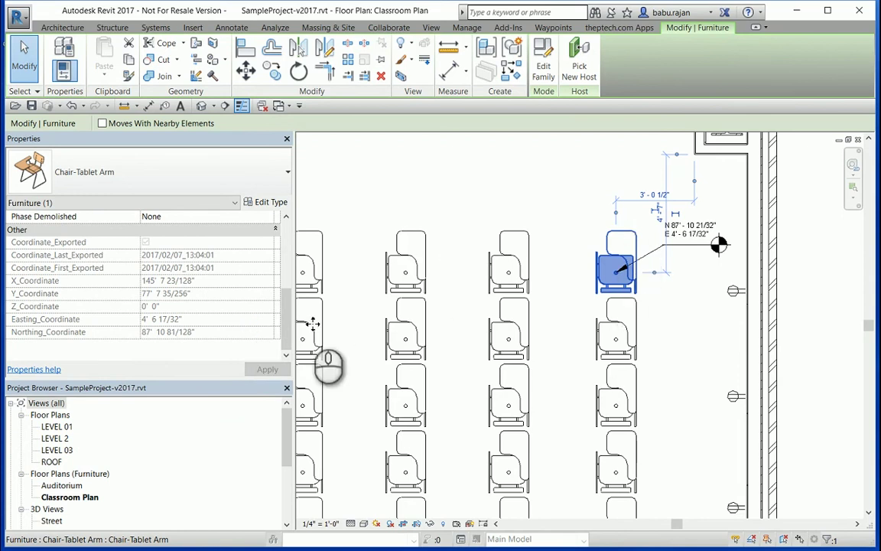
# - Drag the top-right chair upward and compare its new spot coordinate with the Easting/Northing values in Properties
pyautogui.click(685, 303)
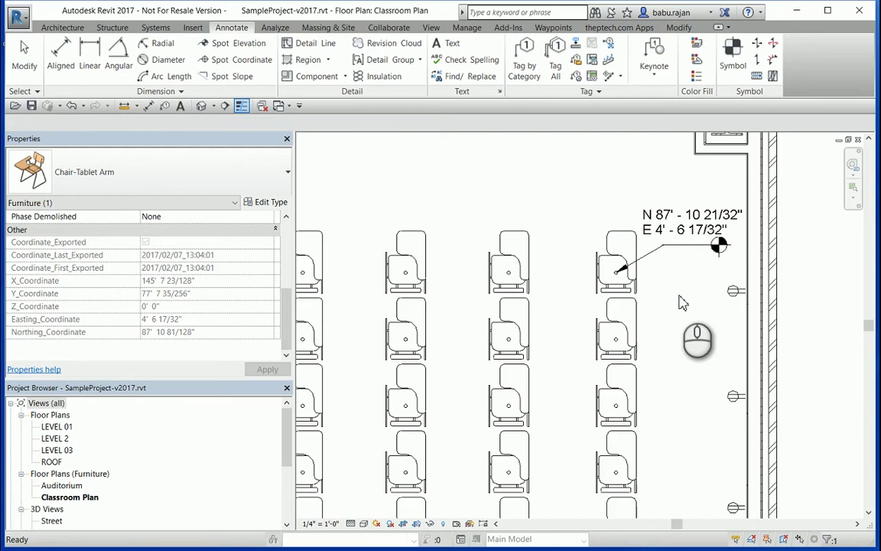
pyautogui.scroll(-2, 682, 303)
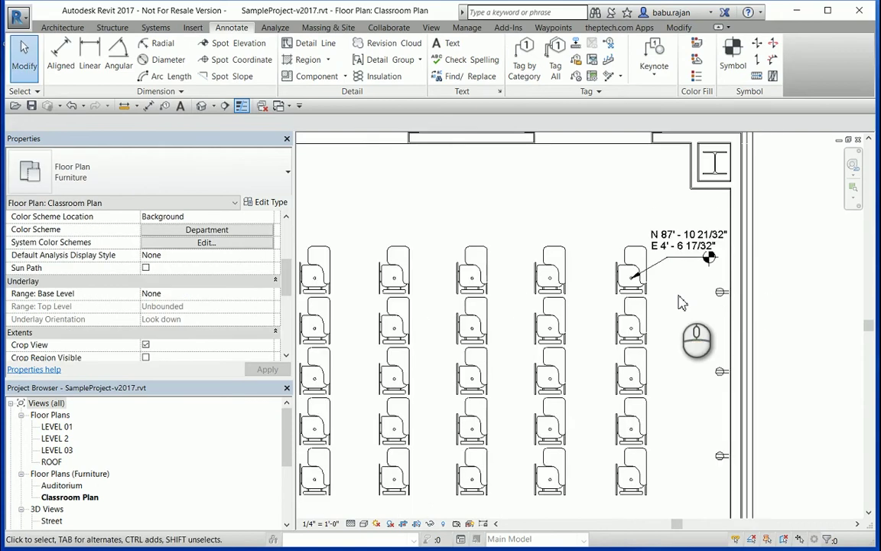
pyautogui.click(628, 268)
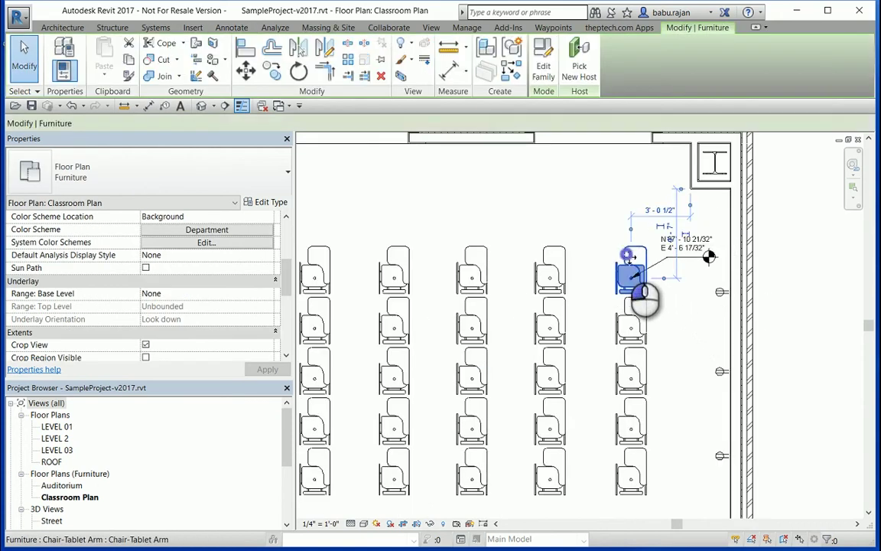
pyautogui.moveTo(625, 234); pyautogui.dragTo(626, 209)
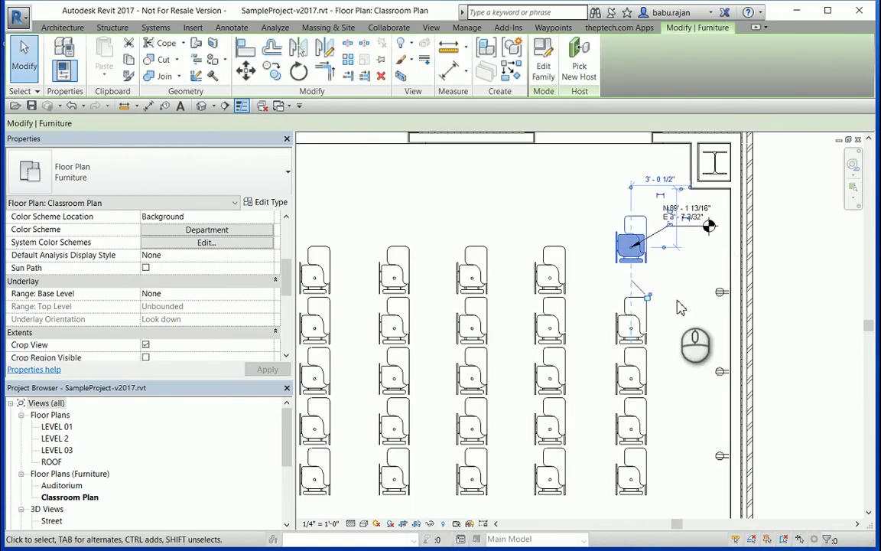
pyautogui.press('Return')
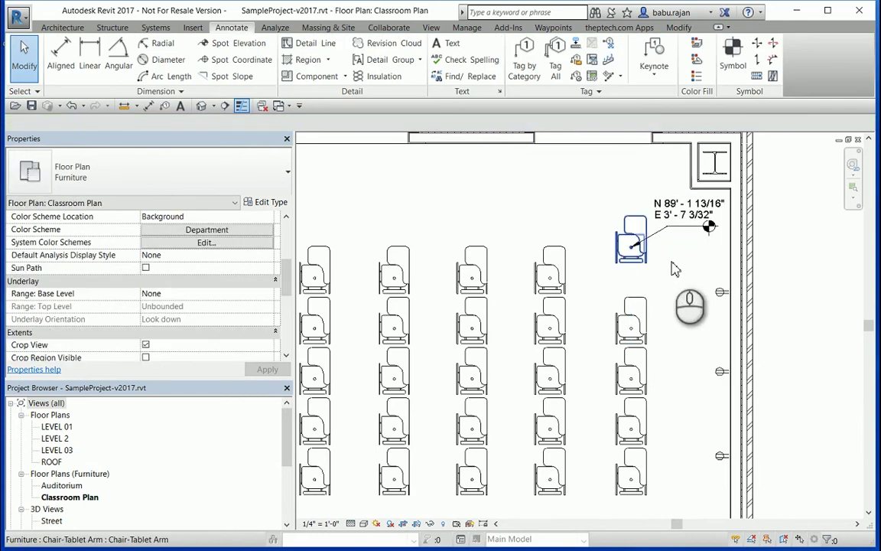
pyautogui.click(681, 214)
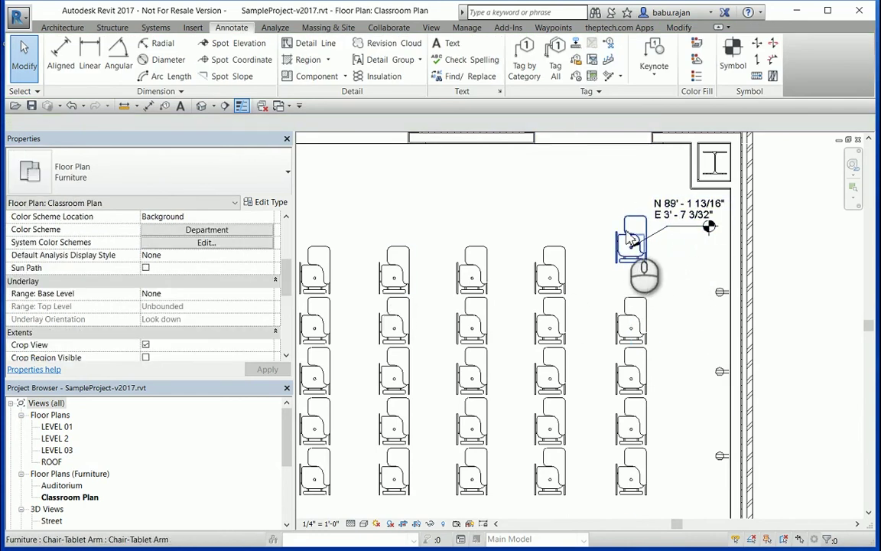
pyautogui.press('Escape')
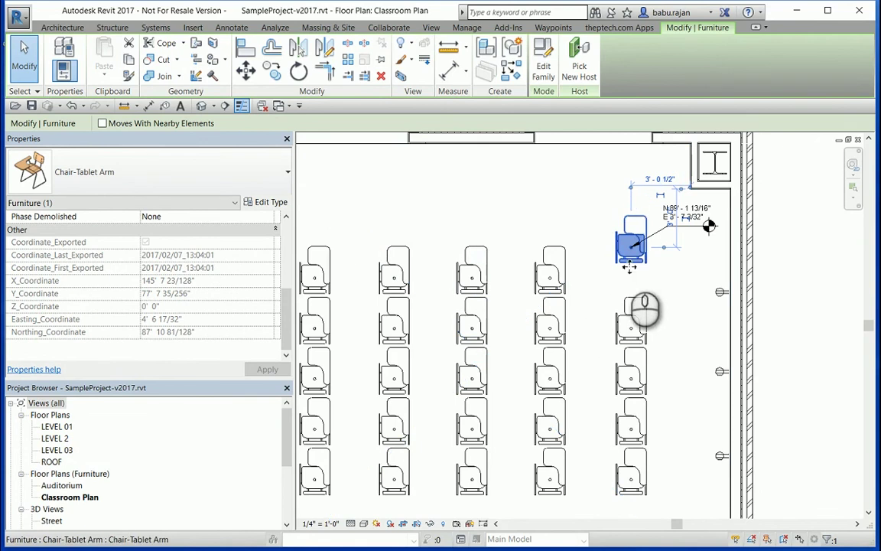
pyautogui.click(231, 28)
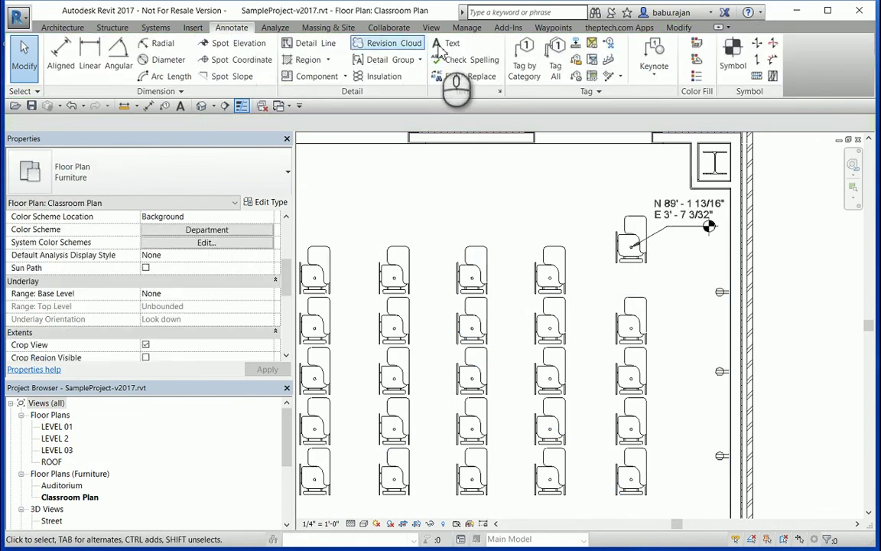
pyautogui.click(468, 29)
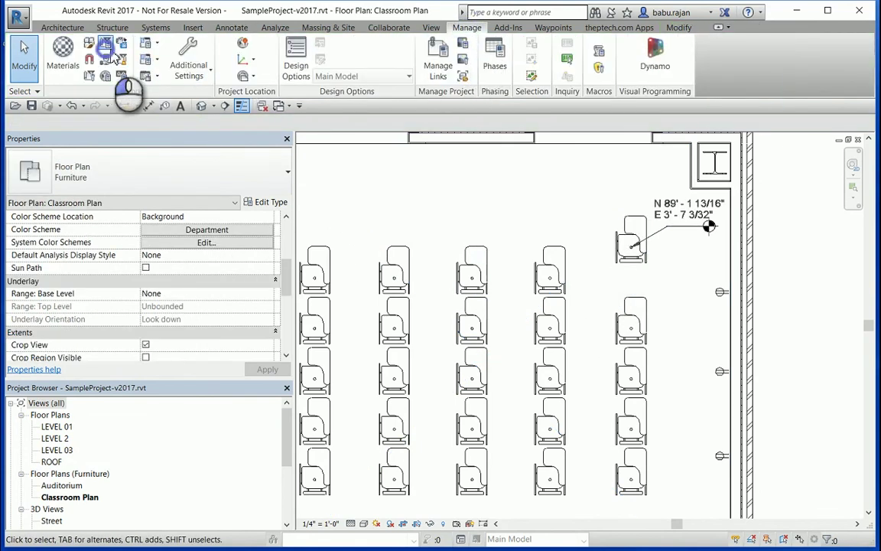
pyautogui.click(107, 48)
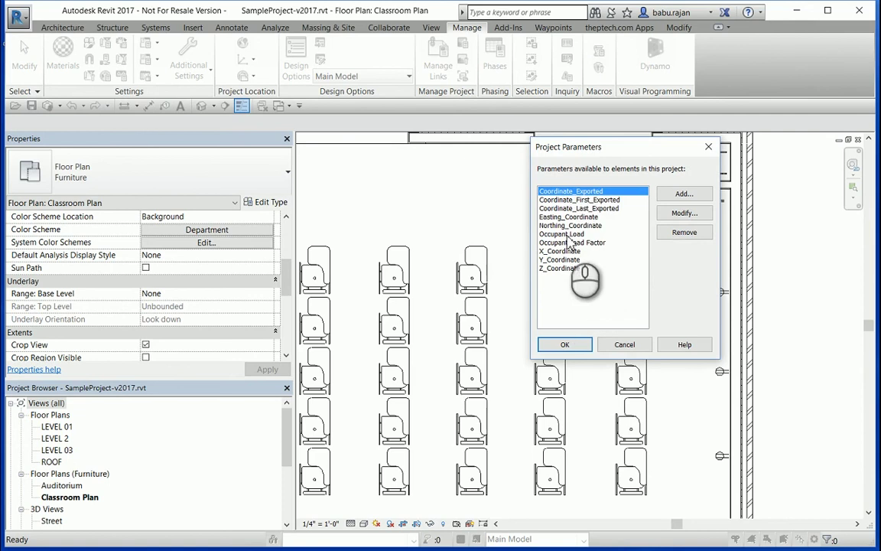
pyautogui.moveTo(606, 152); pyautogui.dragTo(543, 143)
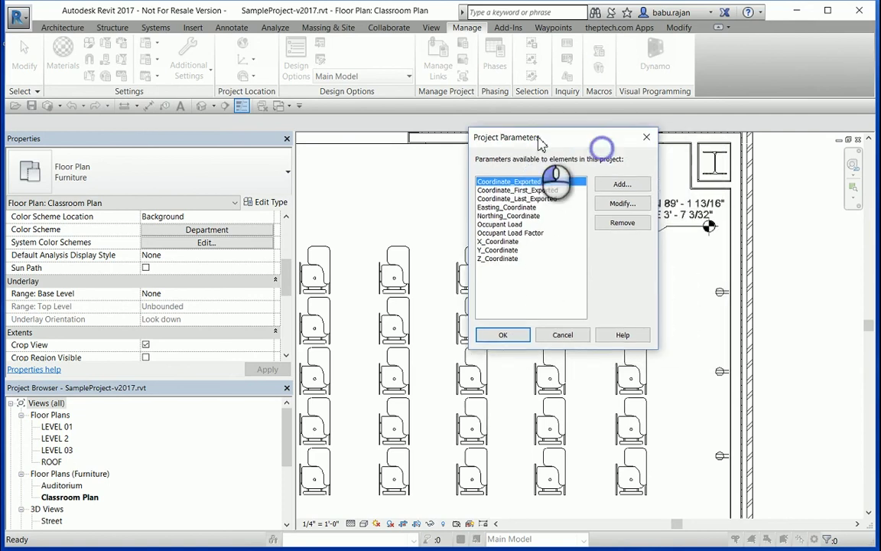
pyautogui.click(620, 203)
pyautogui.scroll(-1, 707, 302)
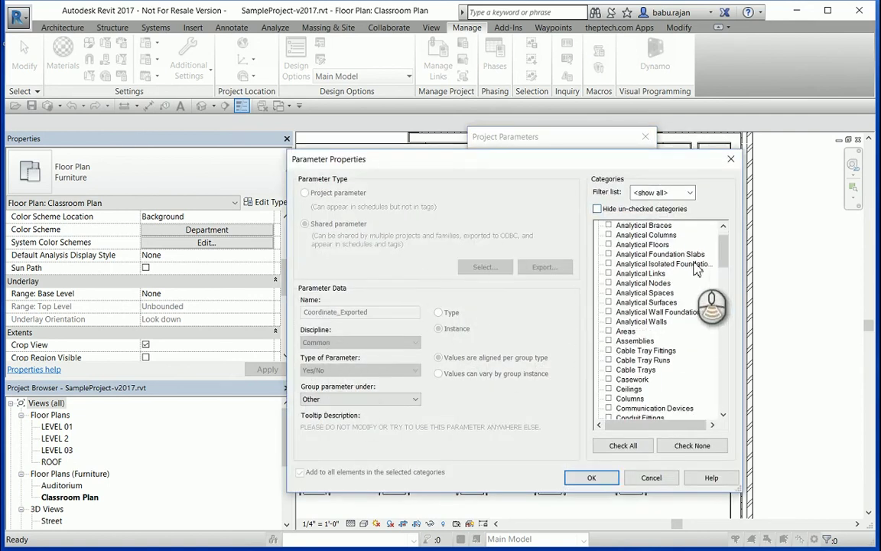
pyautogui.click(730, 162)
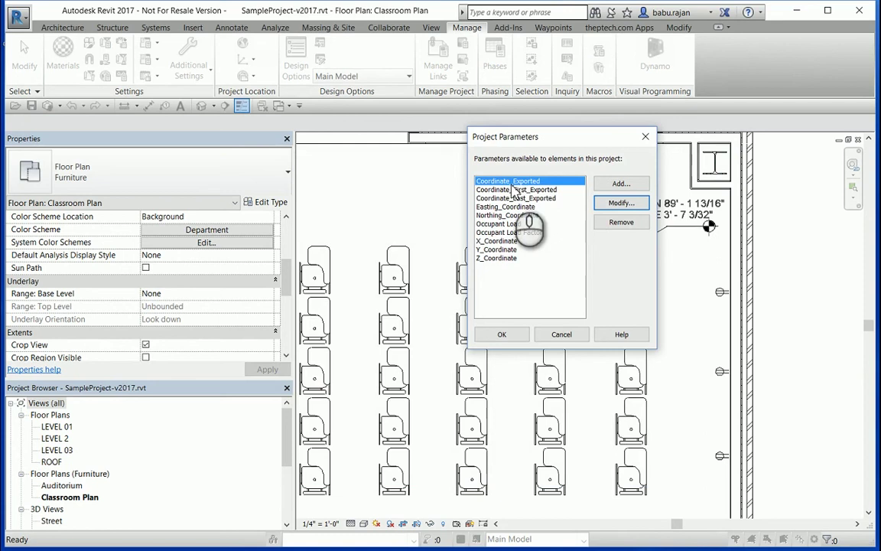
pyautogui.click(517, 190)
pyautogui.click(619, 203)
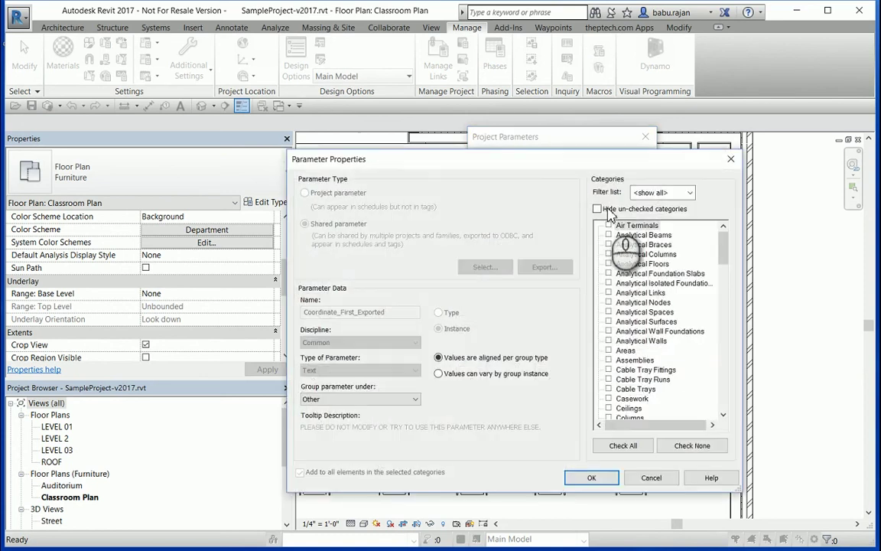
pyautogui.click(730, 159)
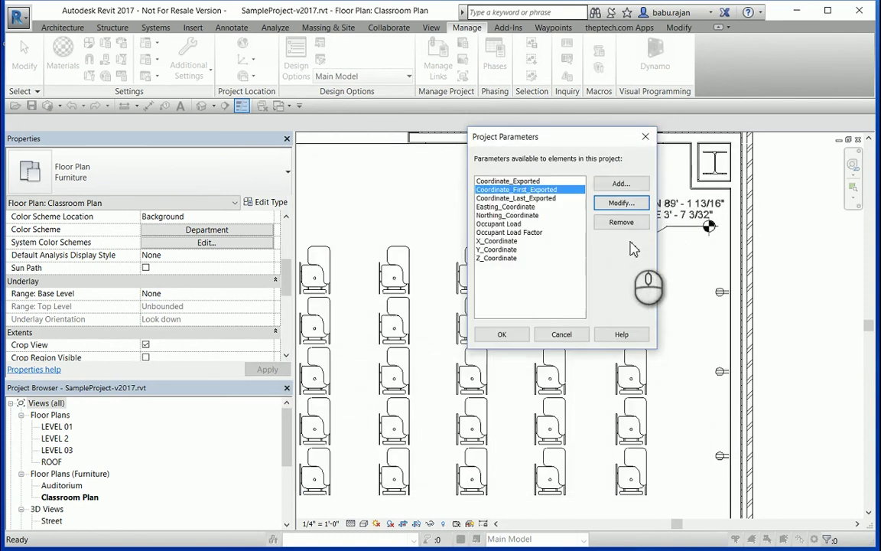
pyautogui.click(645, 138)
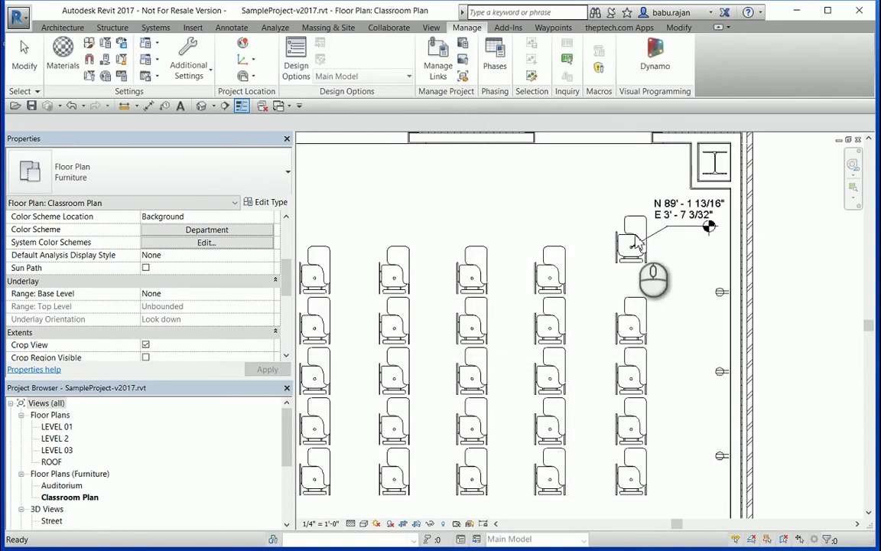
pyautogui.click(107, 44)
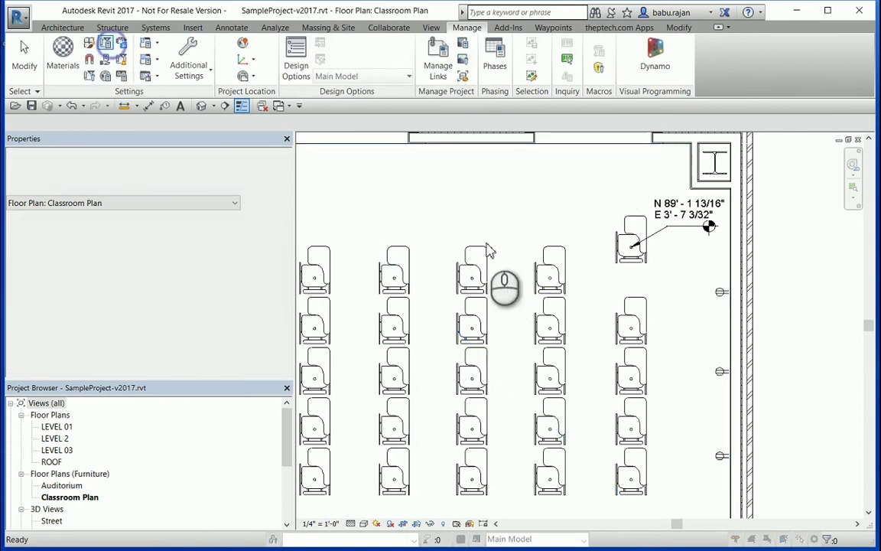
pyautogui.click(620, 203)
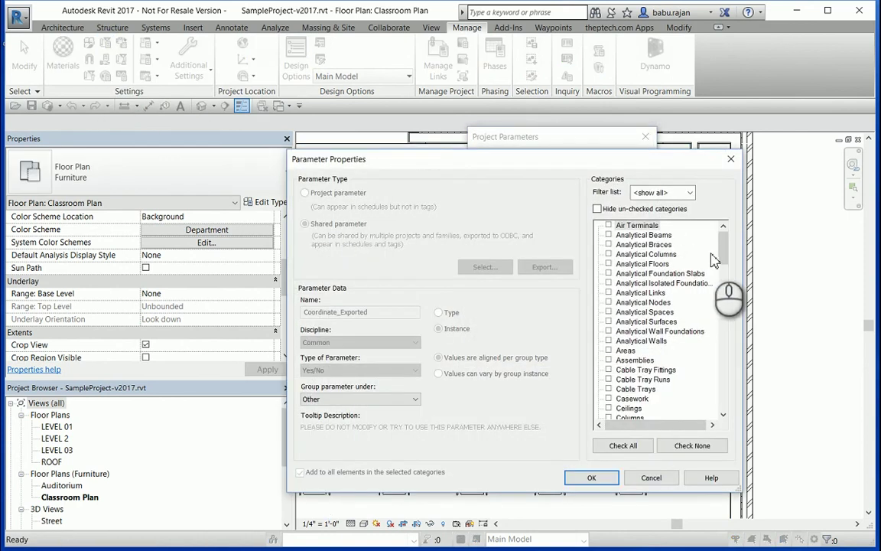
pyautogui.moveTo(725, 249)
pyautogui.mouseDown()
pyautogui.moveTo(749, 409)
pyautogui.moveTo(712, 259)
pyautogui.mouseUp()
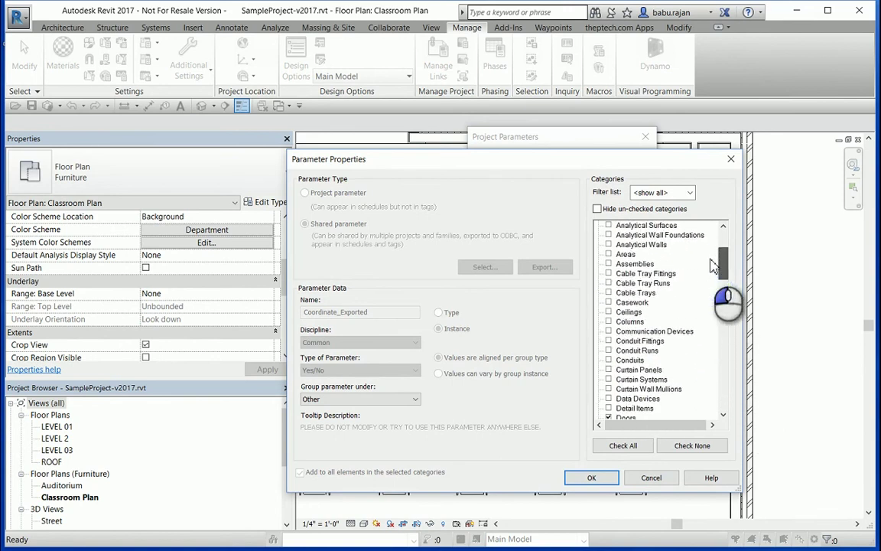
pyautogui.click(730, 159)
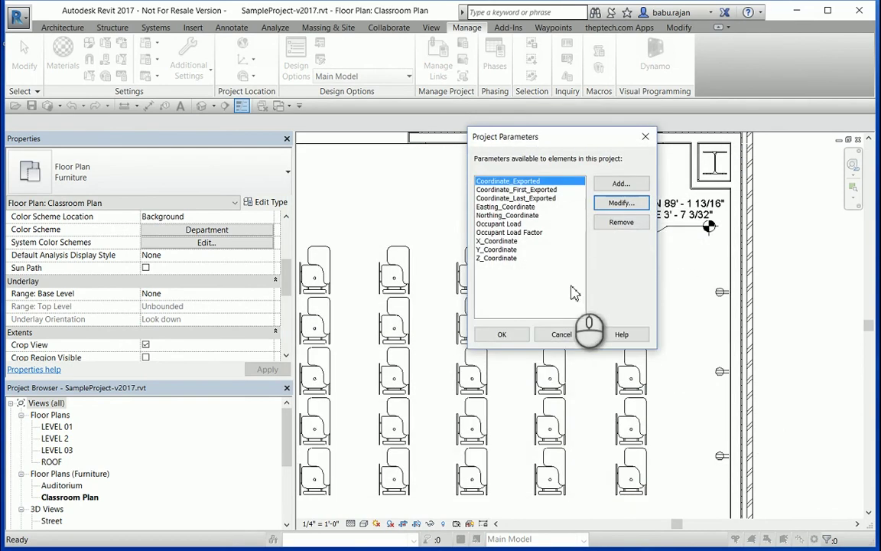
pyautogui.click(565, 339)
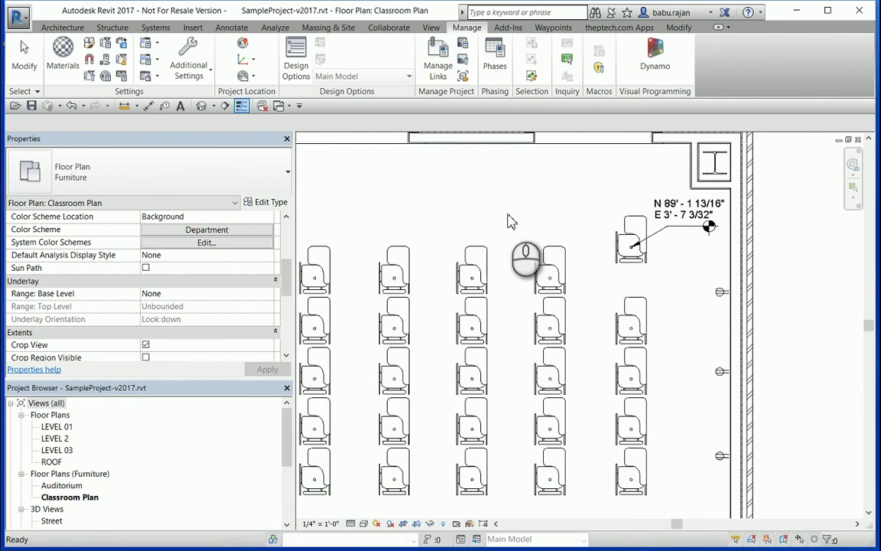